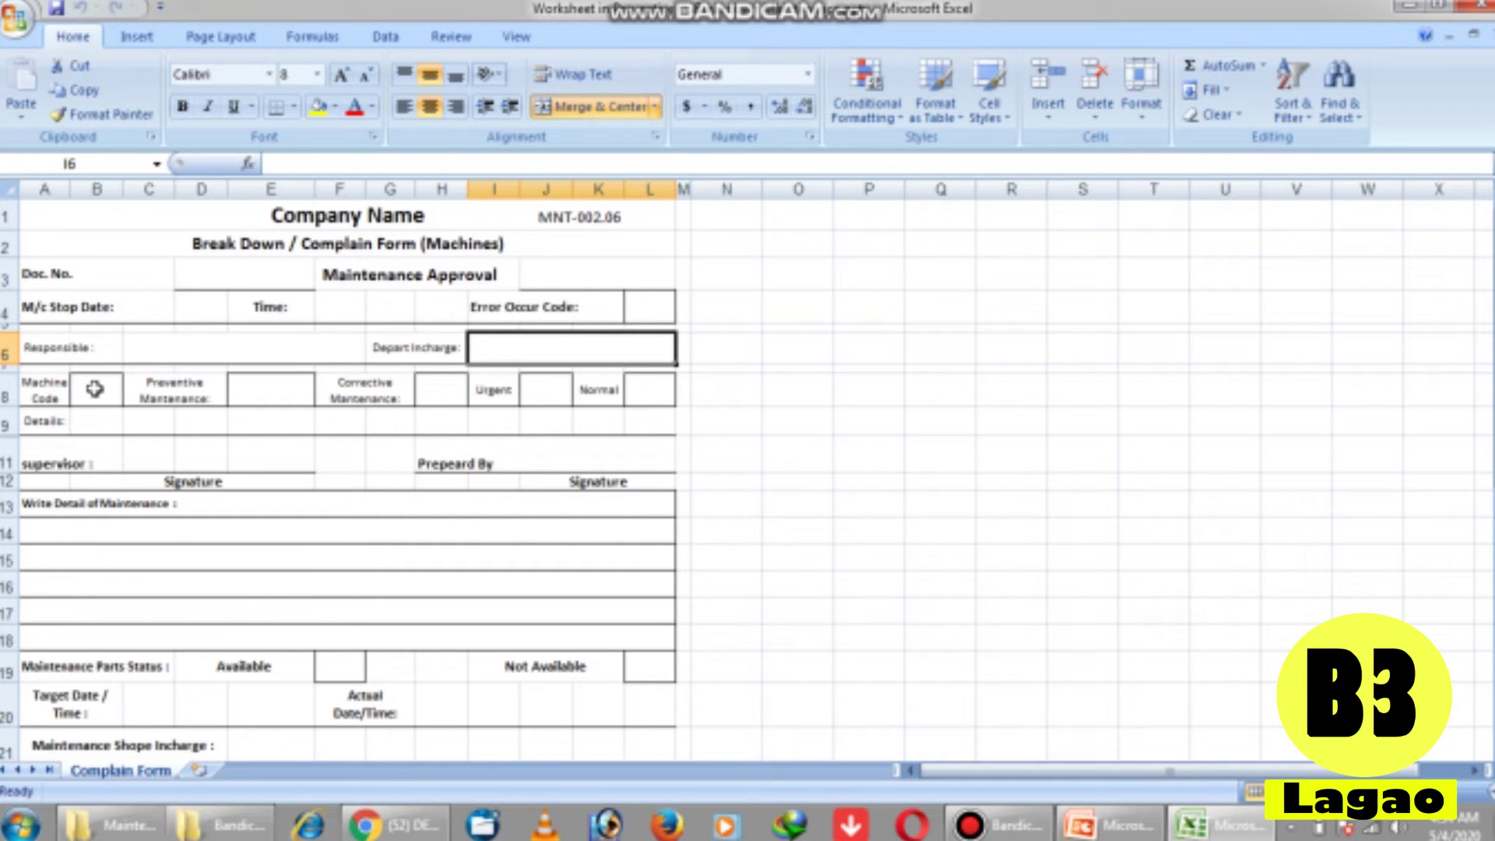
Go through the row 8 boxes for Machine Code, Preventive Maintenance, Corrective Maintenance, Urgent and Normal
left_click(95, 389)
key("Right")
key("Right")
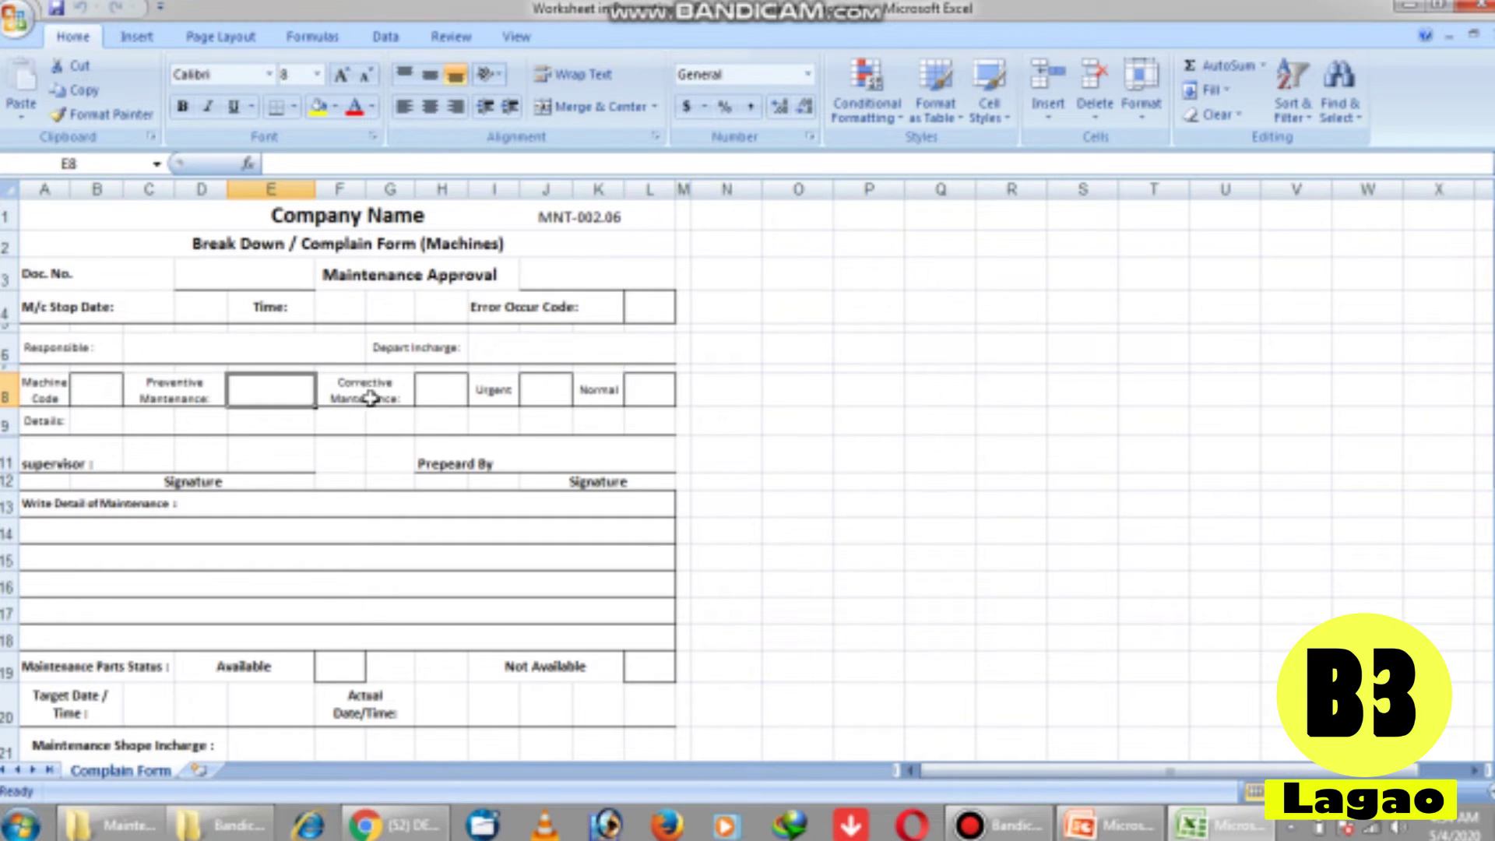
left_click(441, 389)
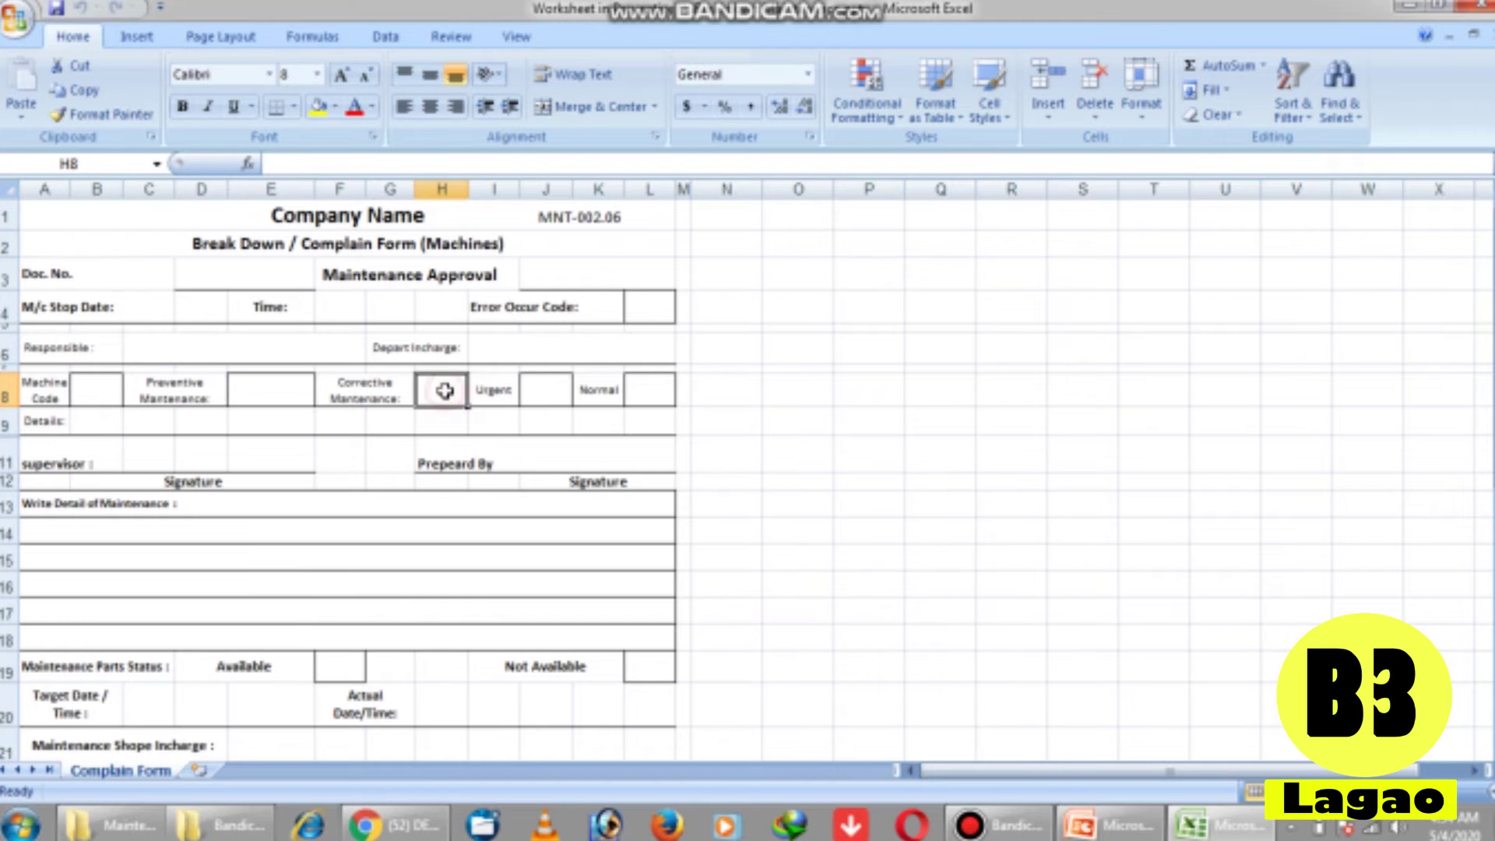
left_click(554, 391)
left_click(646, 392)
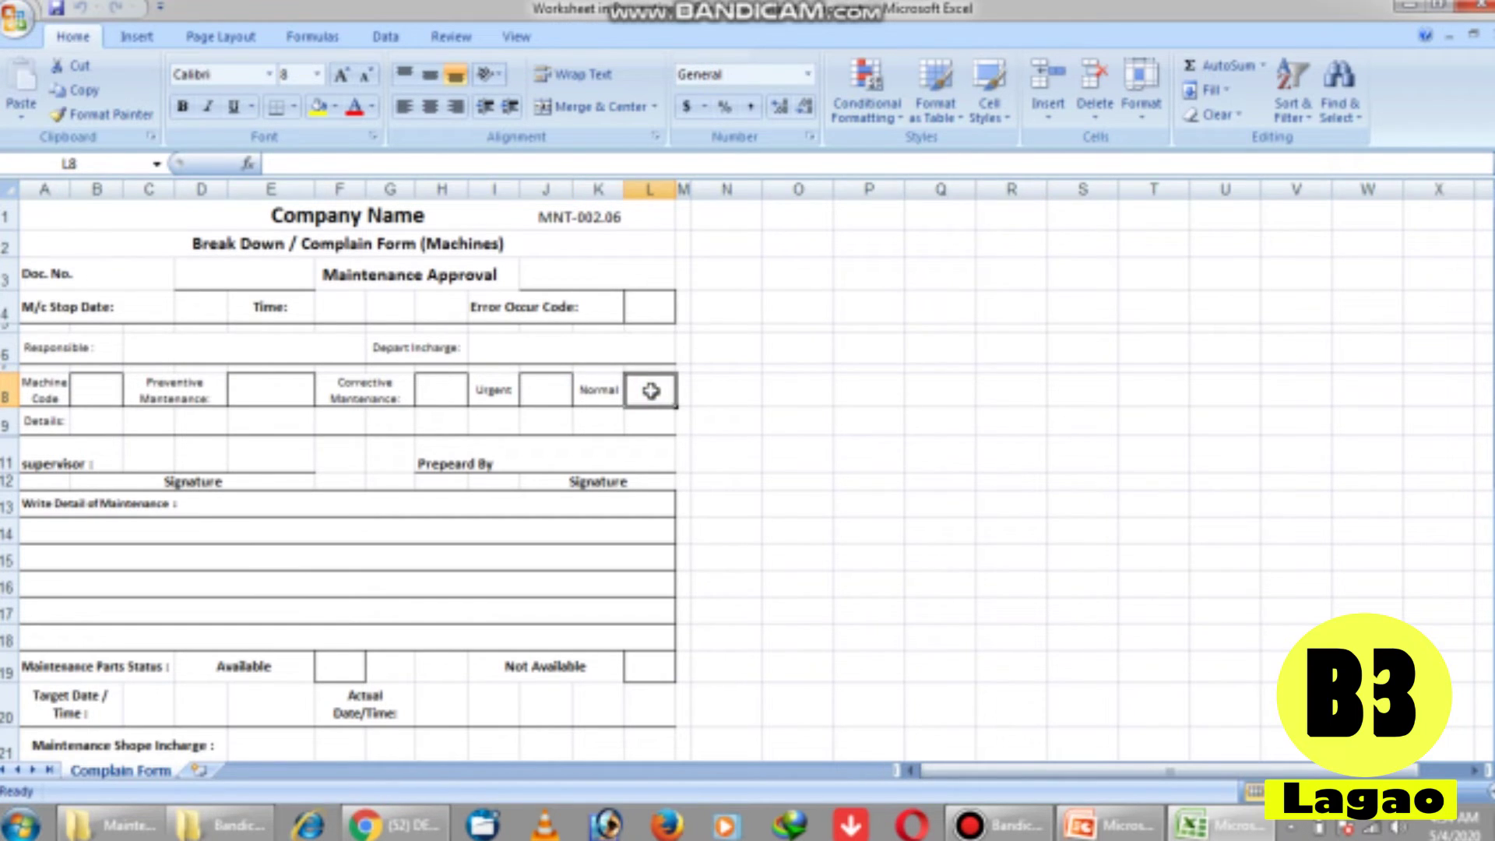
Look over the blank Write Detail of Maintenance lines in rows 14 to 18, ending at Maintenance Parts Status
left_click(260, 532)
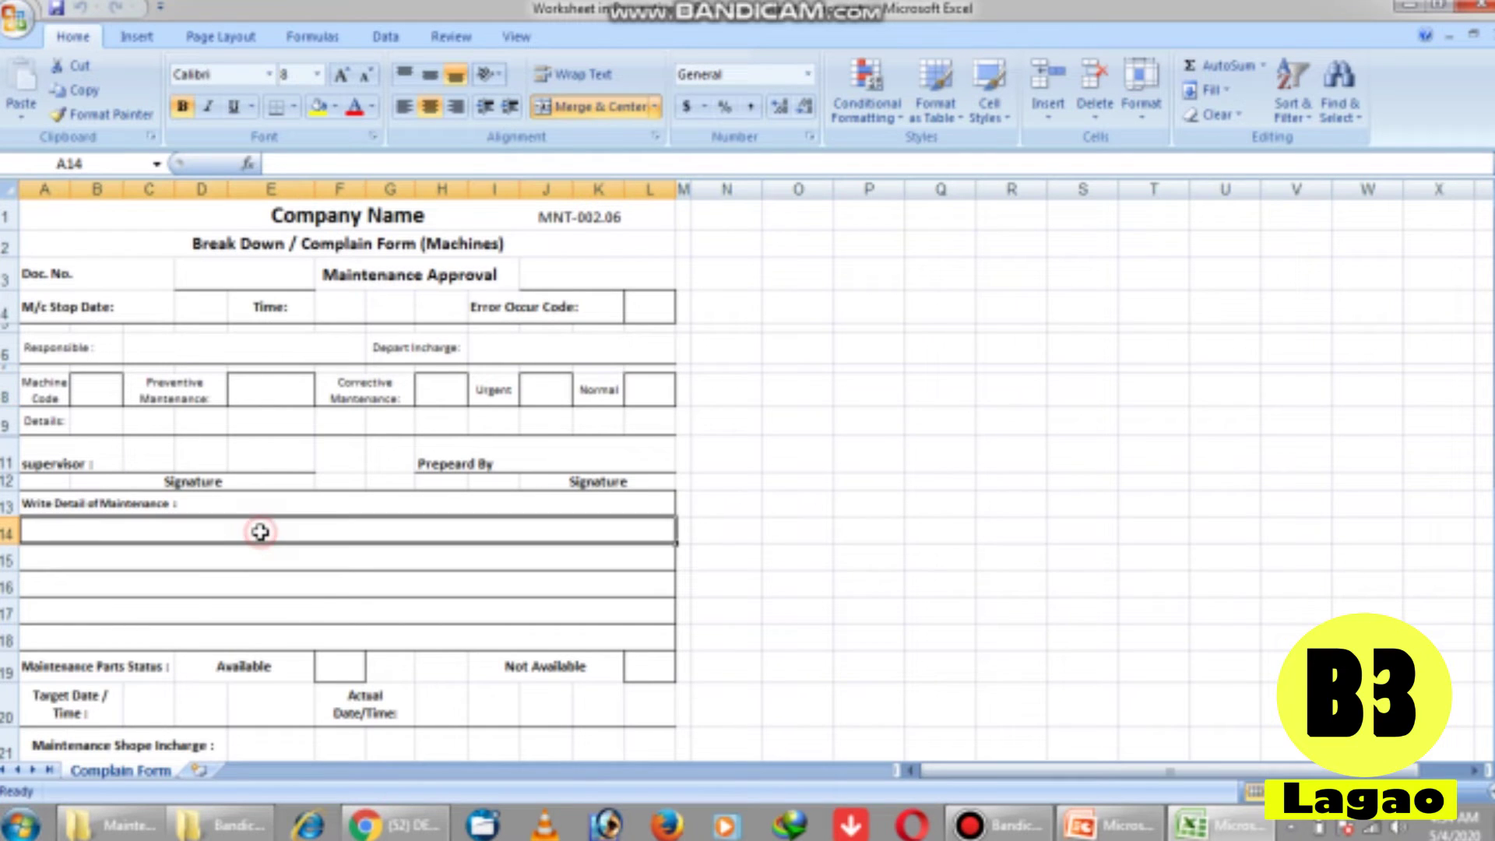
key("Down")
key("Down")
key("Down")
key("Down")
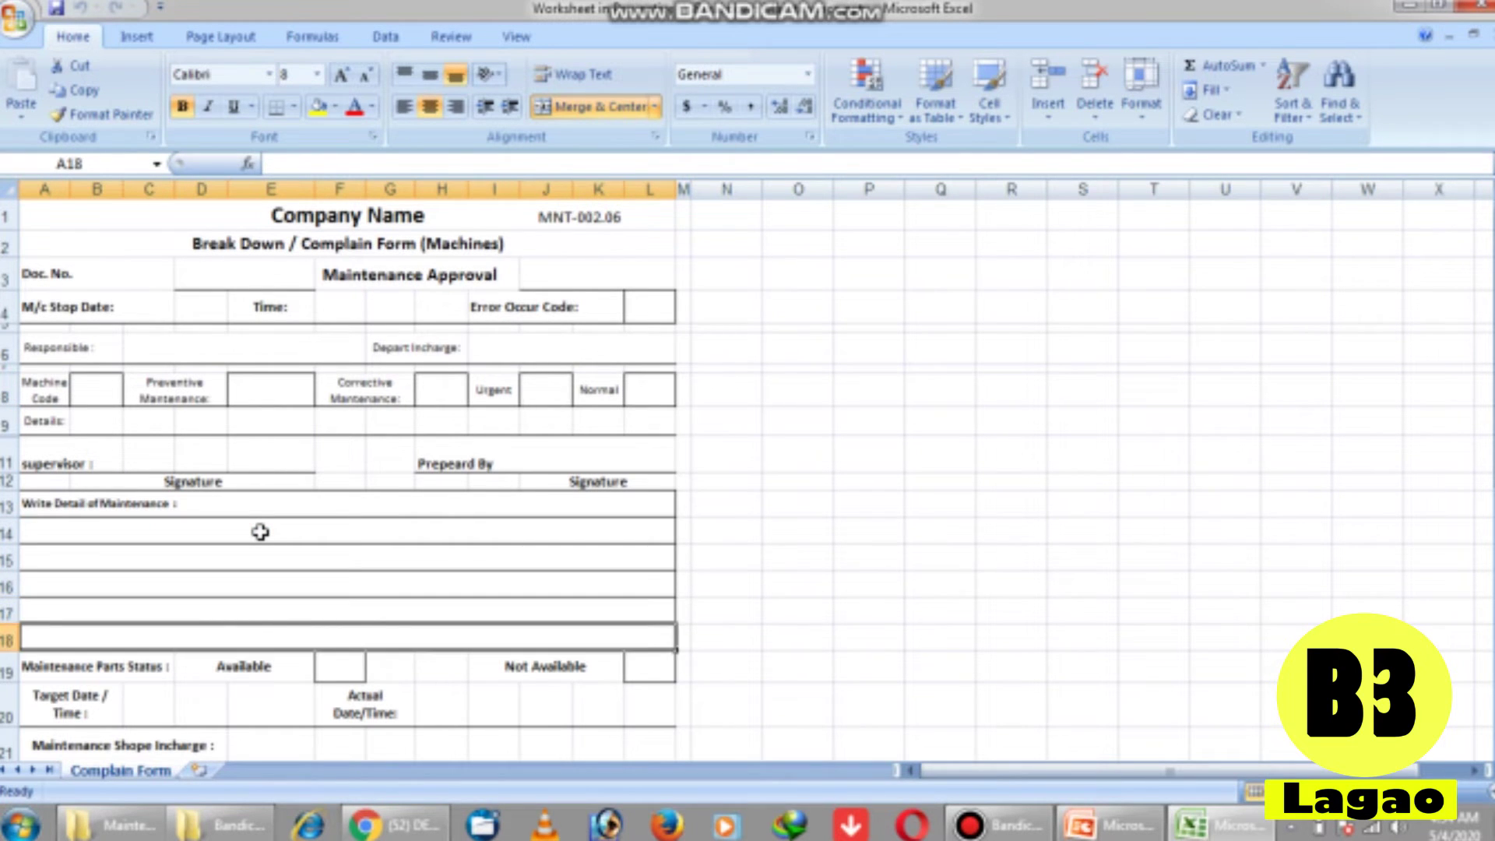
key("Down")
key("Down")
key("Down")
key("Down")
key("Down")
key("Down")
key("Down")
key("Up")
key("Up")
key("Up")
key("Up")
key("Up")
key("Up")
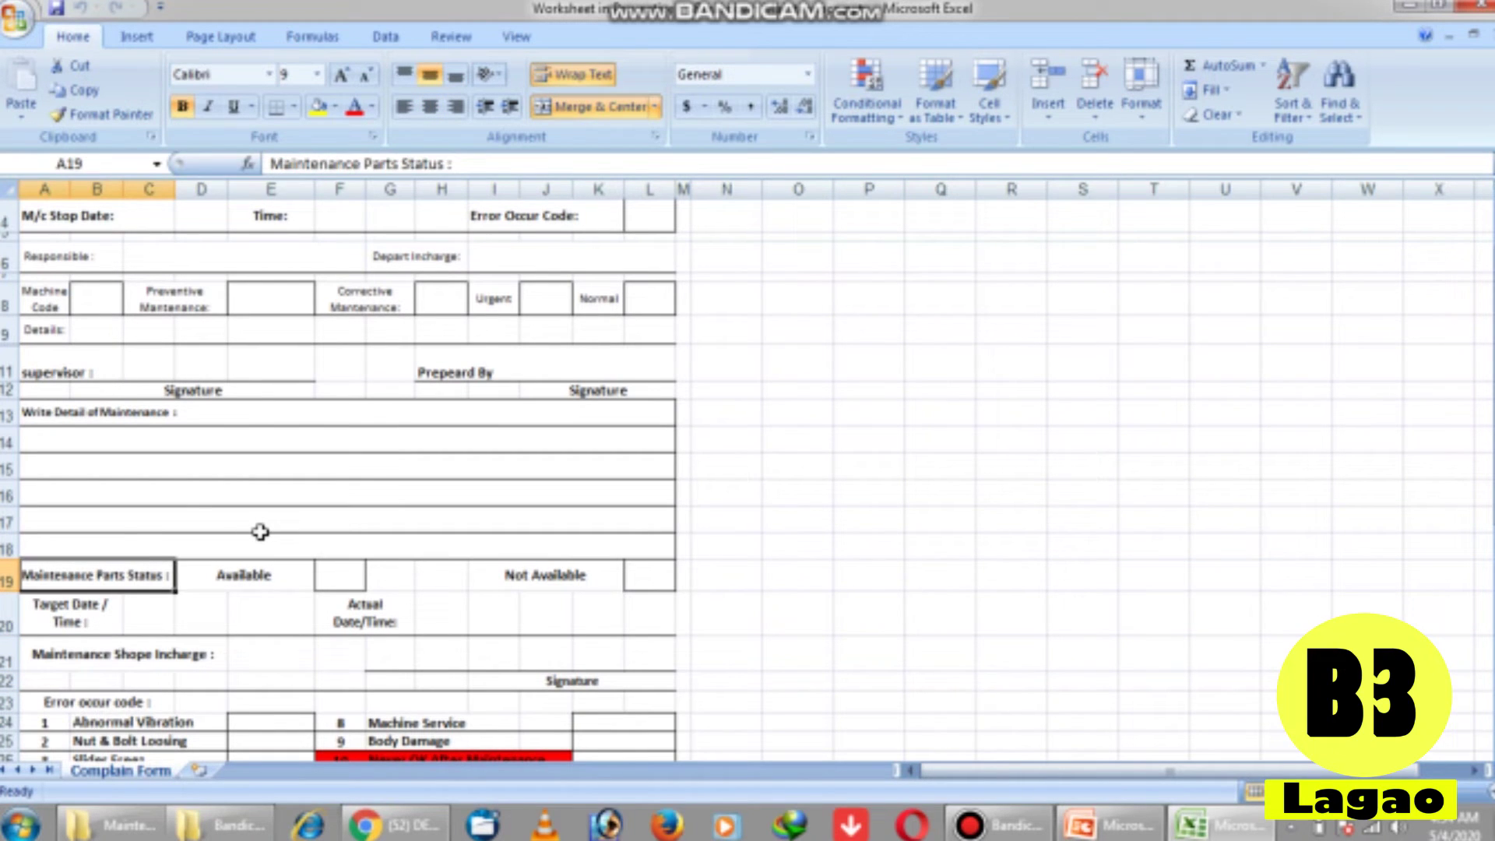
Examine the Available and Not Available boxes in the Maintenance Parts Status row
key("Right")
key("Right")
key("Right")
key("Right")
key("Right")
key("Right")
key("Left")
key("Left")
key("Left")
key("Left")
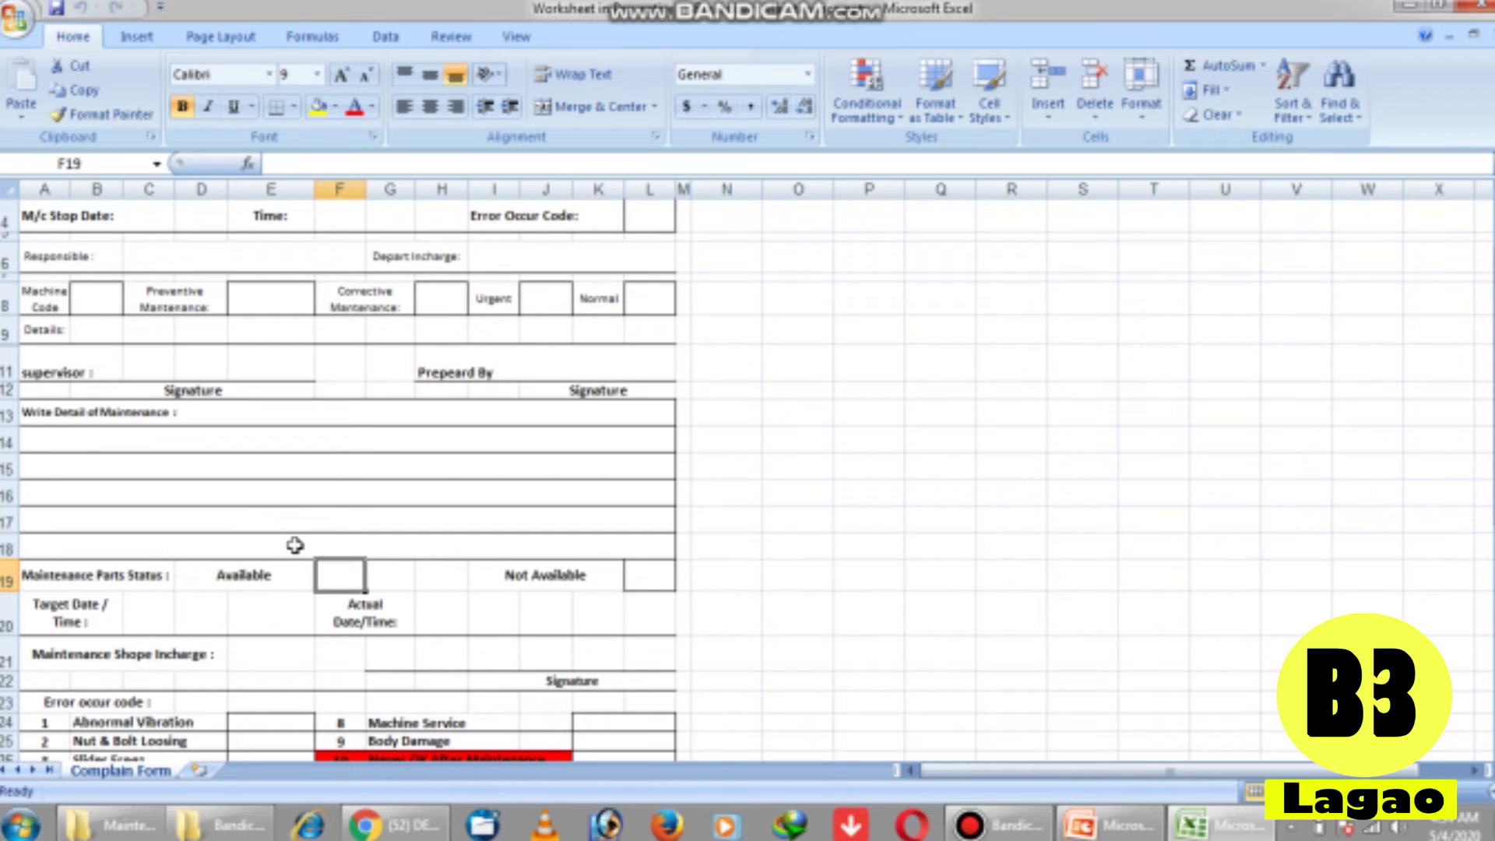
double_click(341, 574)
left_click(398, 581)
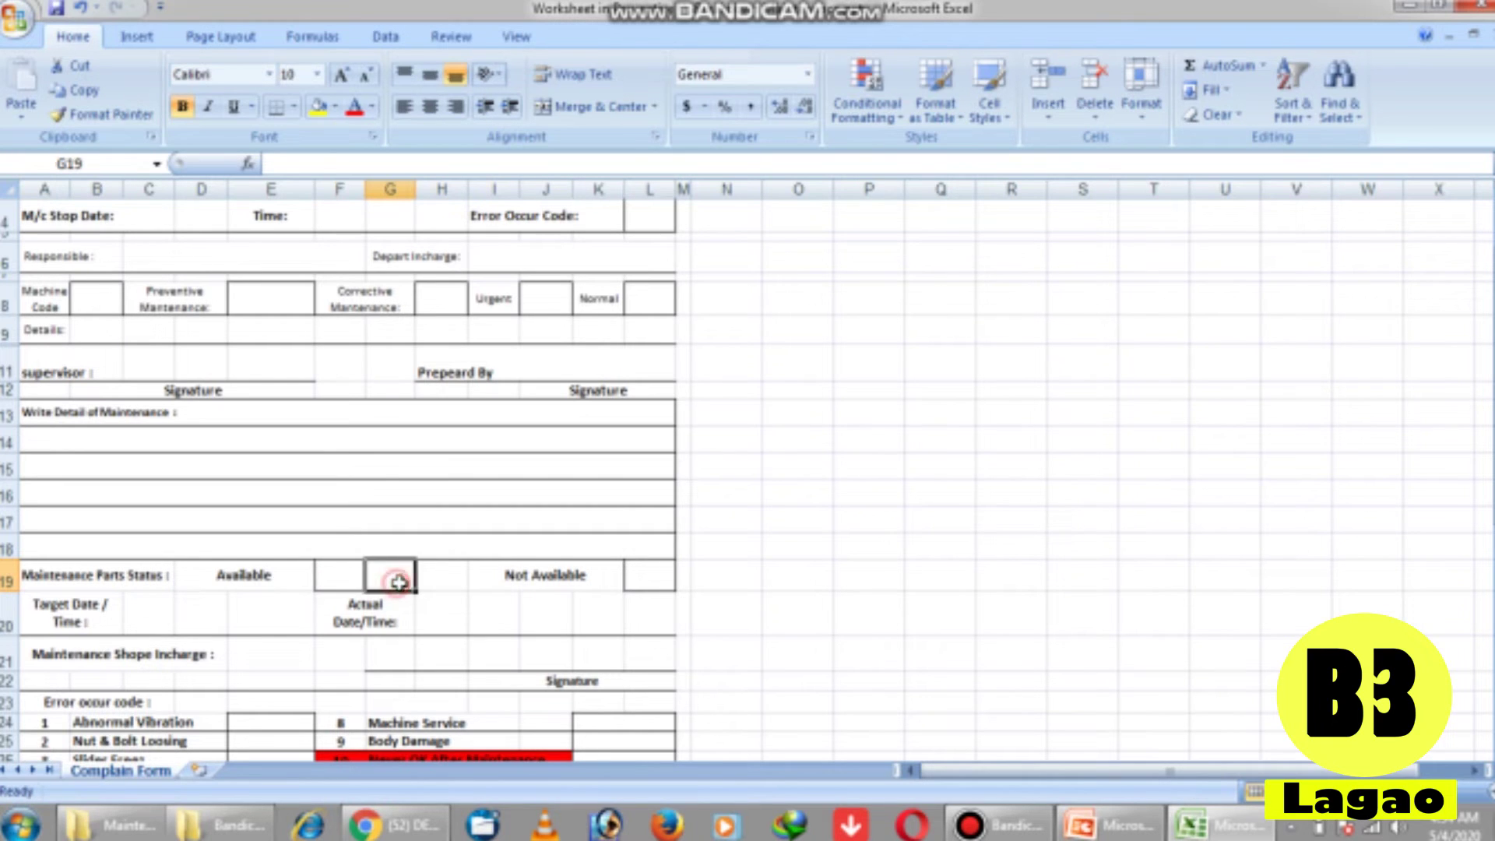
left_click(658, 574)
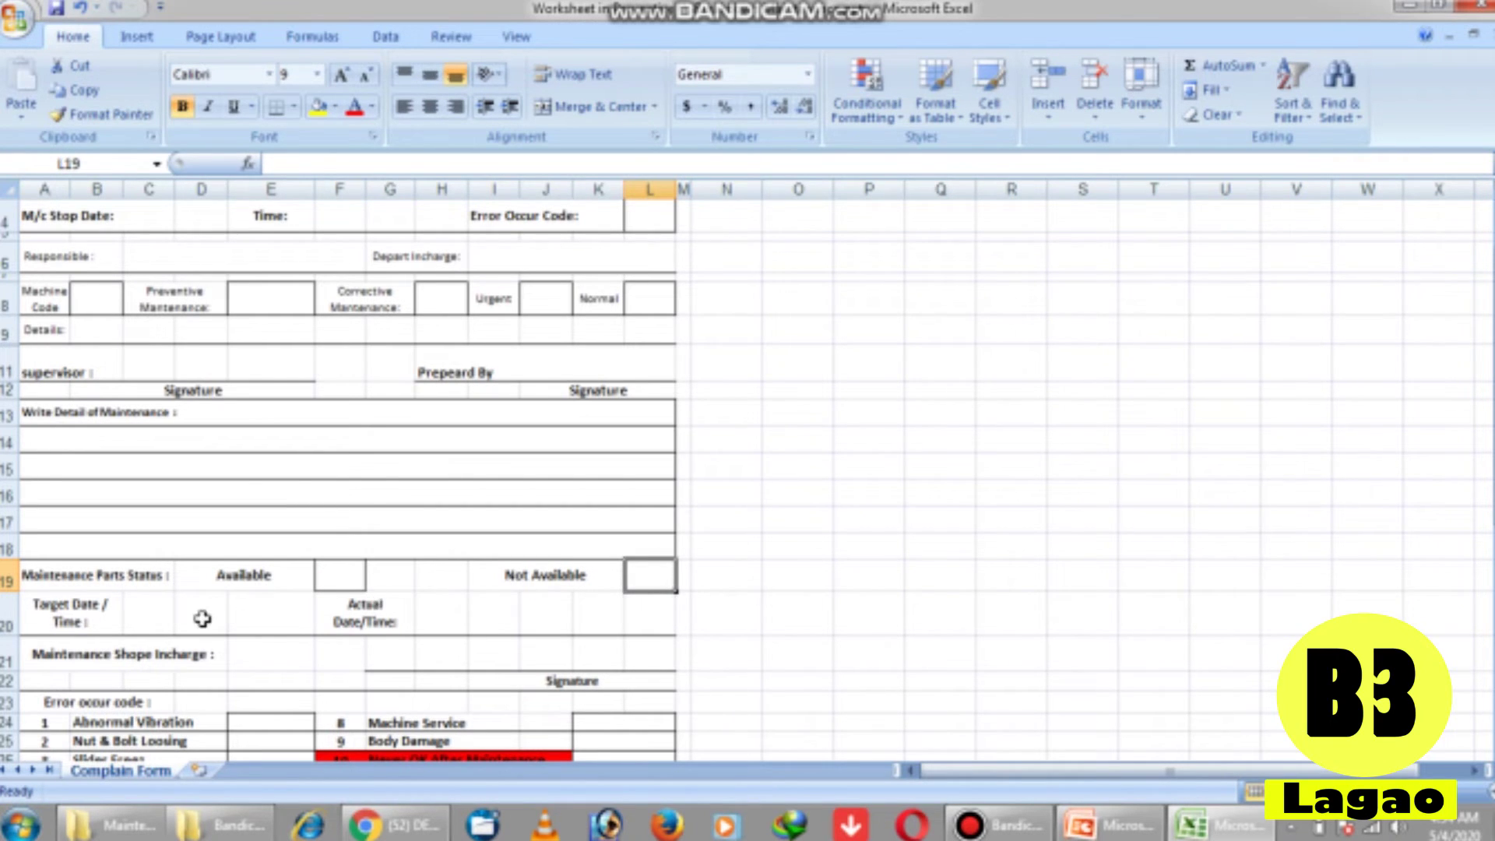
Examine the Target Date / Time and Actual Date/Time fields in row 20
key("Down")
key("Down")
key("Down")
key("Up")
key("Up")
key("Left")
key("Left")
key("Up")
key("Left")
key("Left")
key("Left")
key("Left")
key("Left")
key("Right")
key("Right")
key("Right")
key("Left")
key("Left")
key("Left")
key("Right")
key("Right")
key("Right")
key("Right")
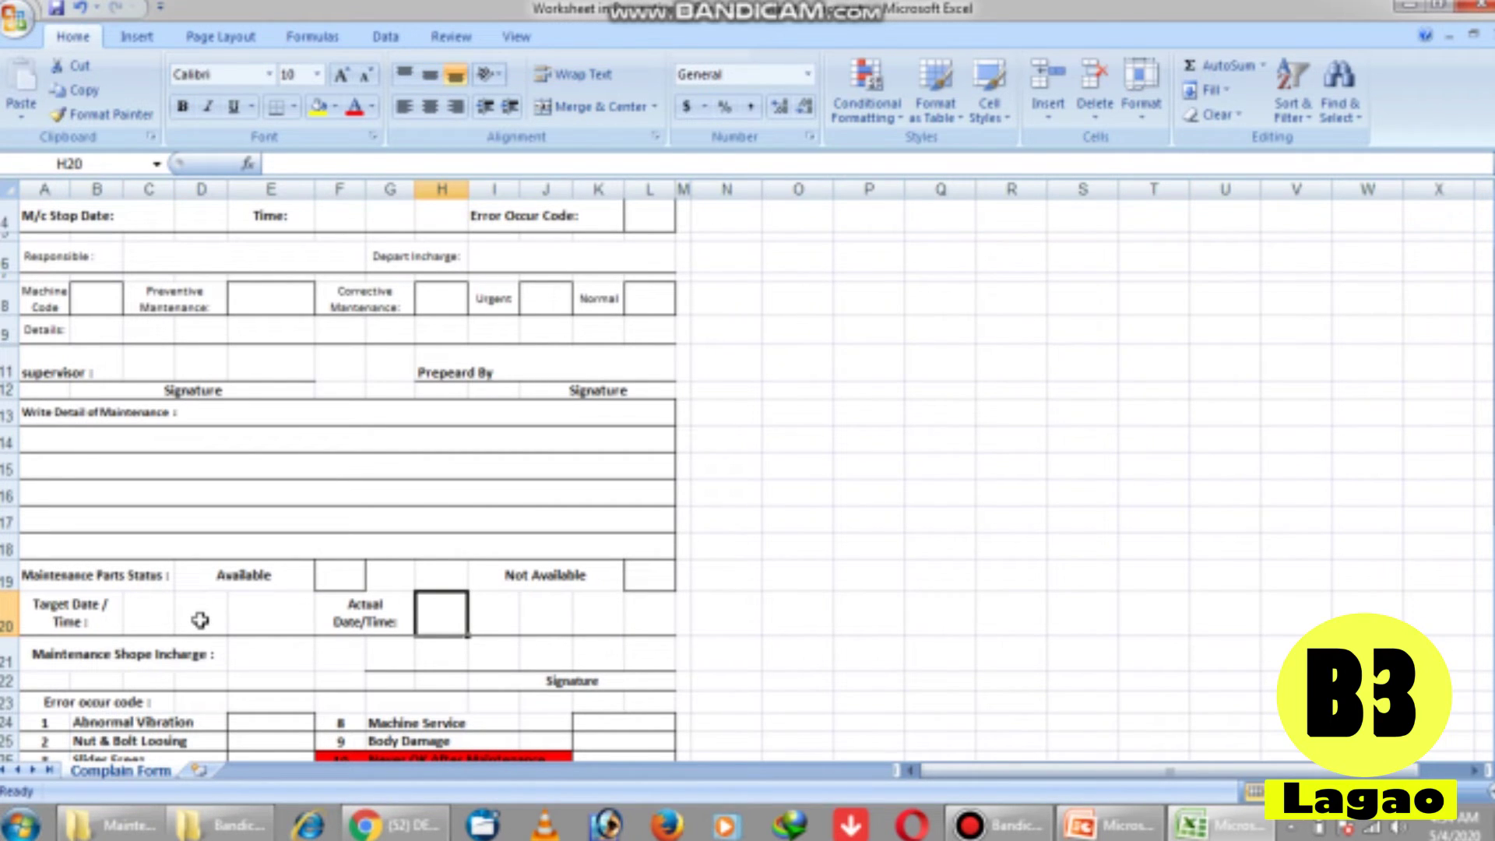
Look through the Maintenance Shope Incharge signature area and the Error occur code table below it
key("Down")
key("Down")
key("Down")
key("Down")
key("Down")
key("Down")
key("Down")
key("Down")
key("Down")
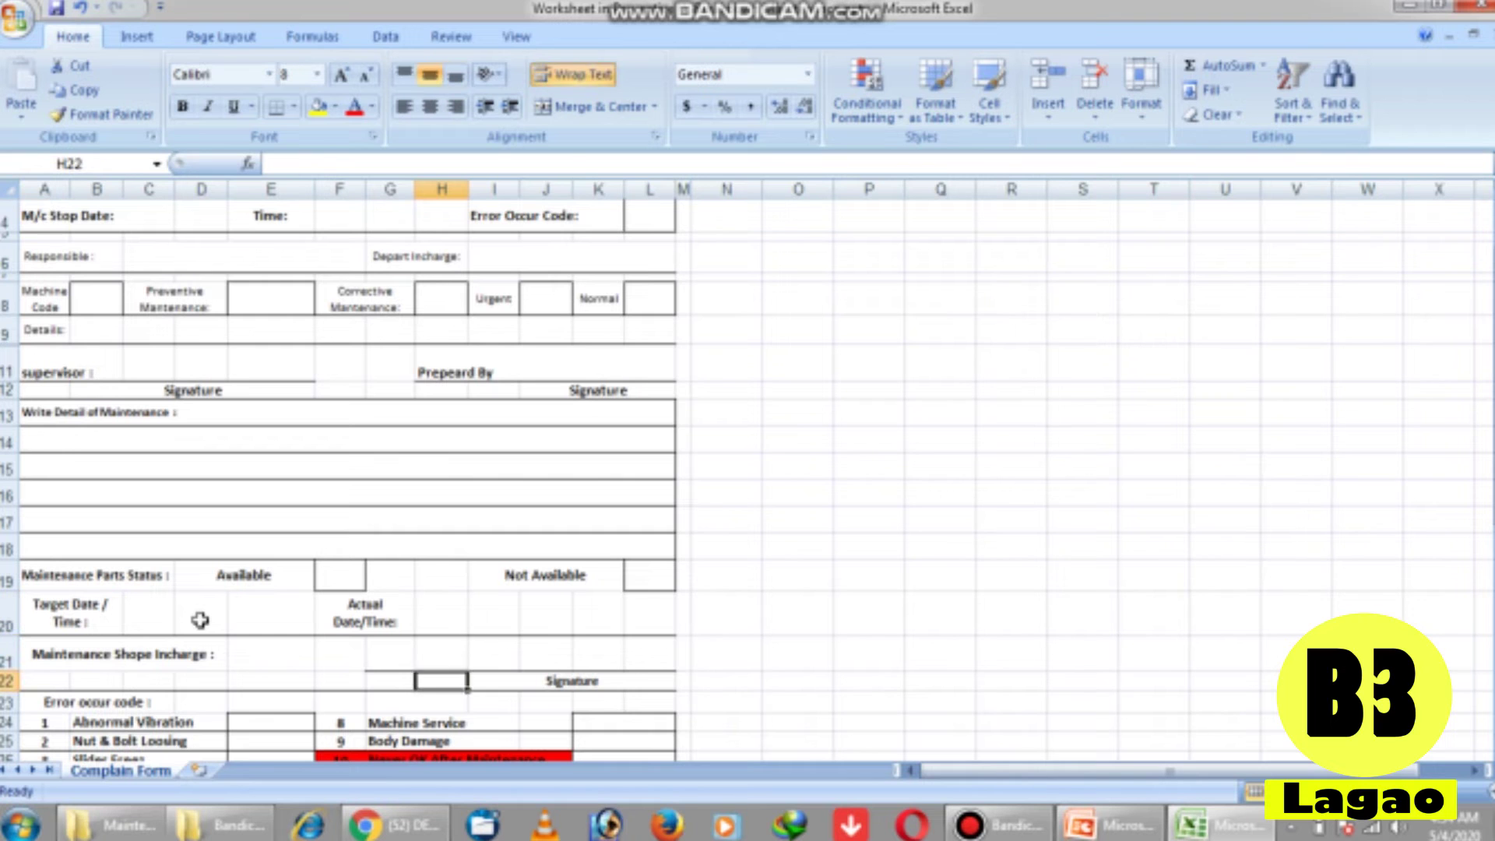
key("Down")
key("Down")
key("Down")
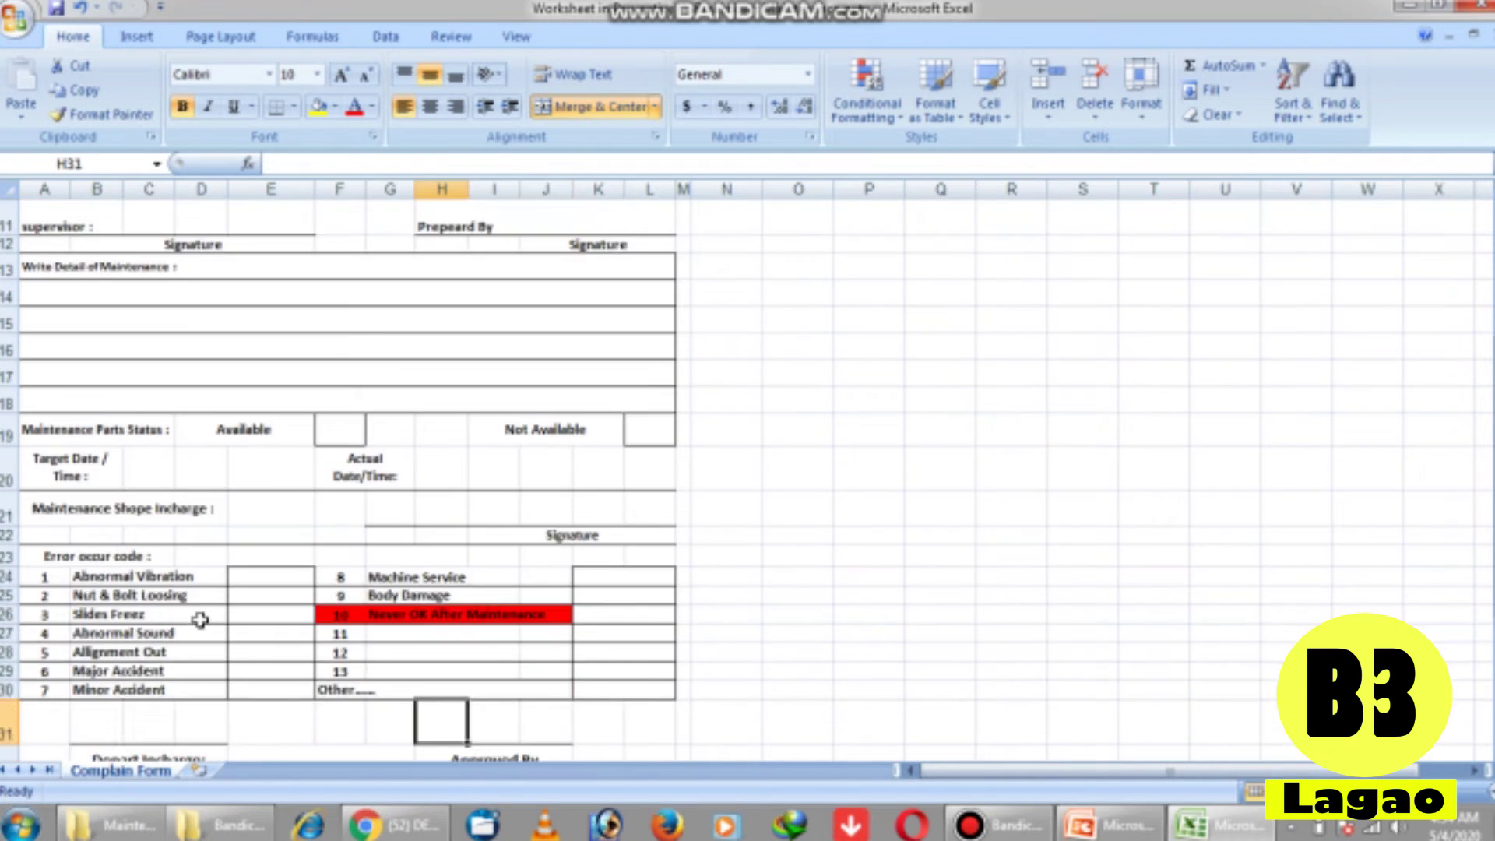
key("Up")
key("Up")
key("Up")
key("Up")
key("Right")
key("Up")
key("Left")
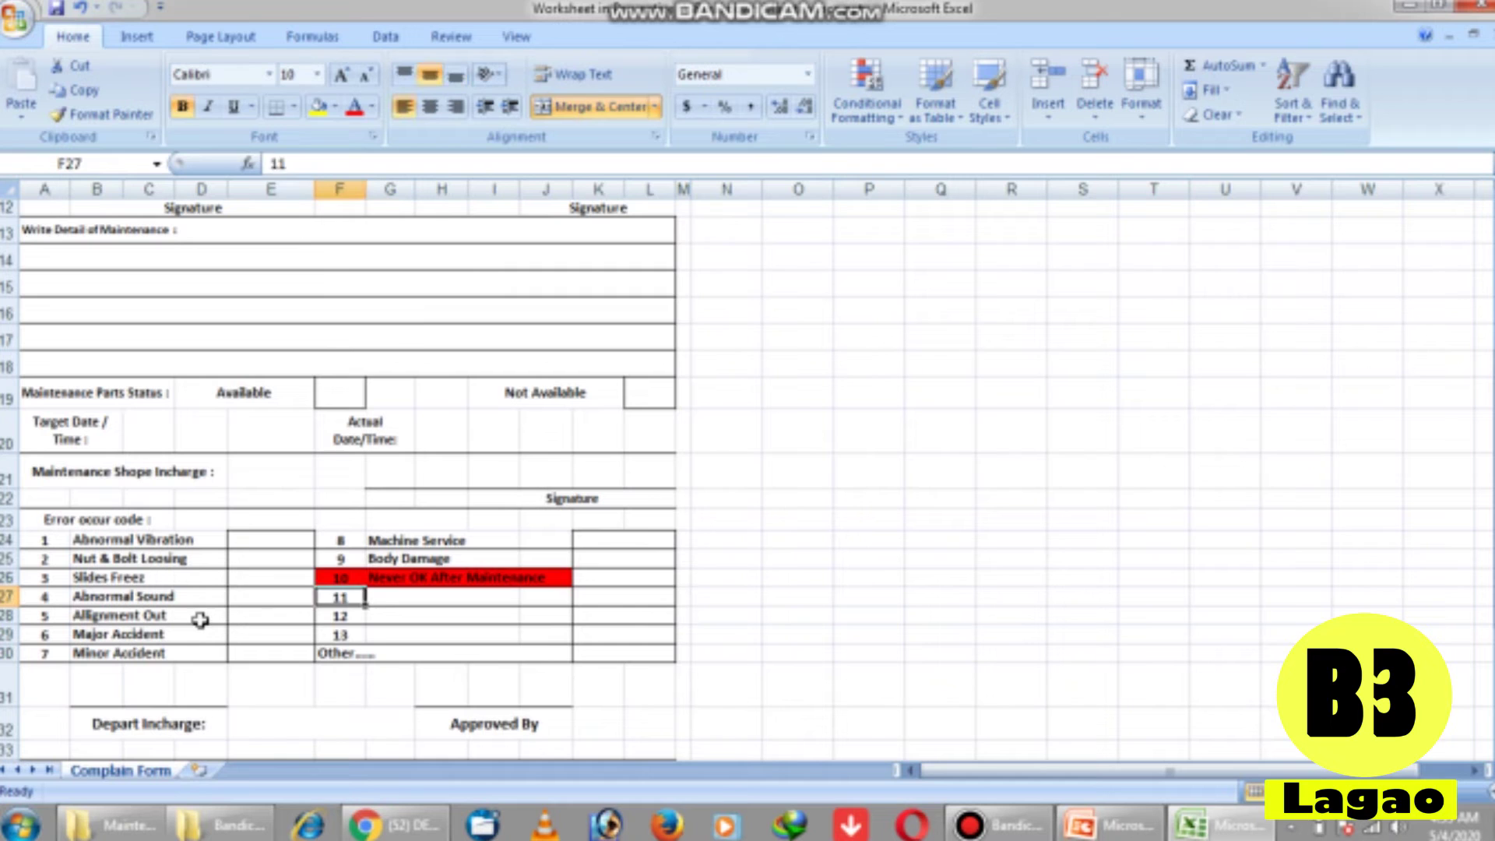
Examine the boxes beside error codes 1 to 3: Abnormal Vibration, Nut & Bolt Loosing and Slides Freez
key("Left")
key("Up")
key("Up")
key("Up")
key("Down")
key("Down")
key("Up")
key("Up")
key("Down")
key("Down")
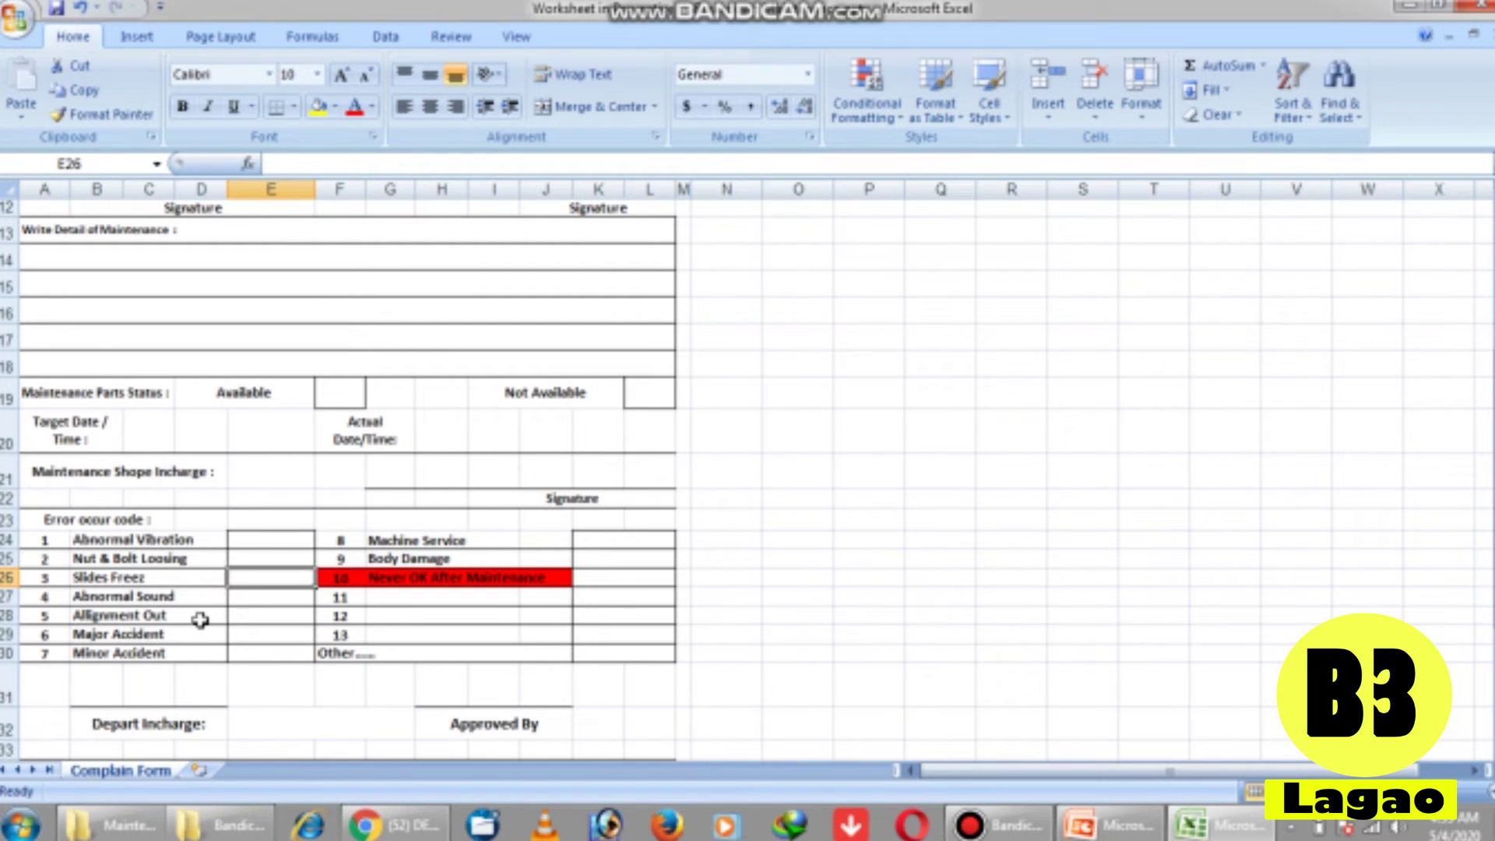
key("Up")
key("Left")
key("Up")
key("Right")
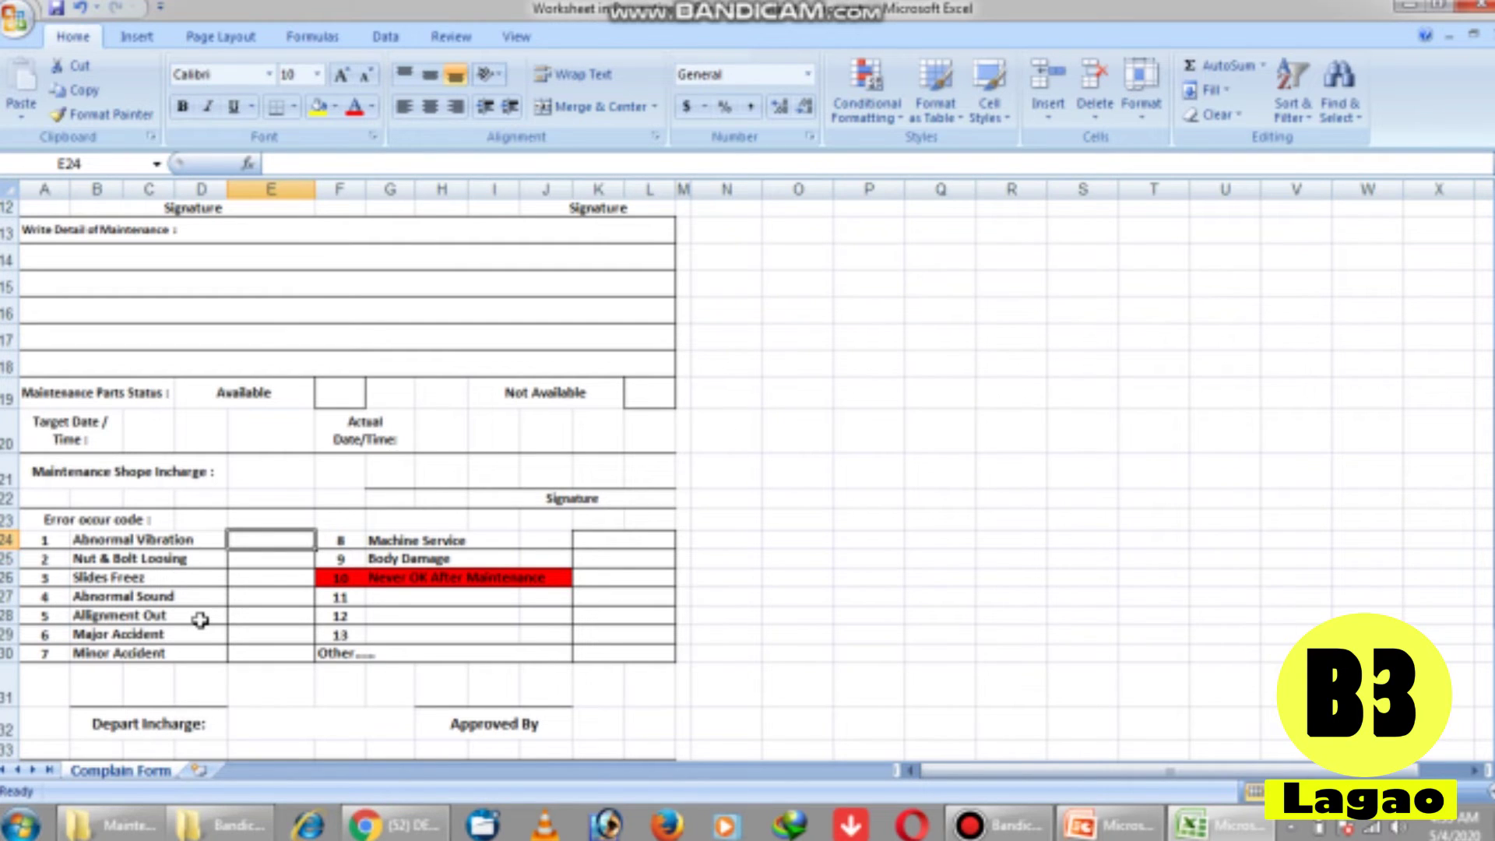
Examine error code 10, Never OK After Maintenance, the blank codes 11 to 13 and the Other entry
key("Down")
key("Down")
key("Right")
key("Right")
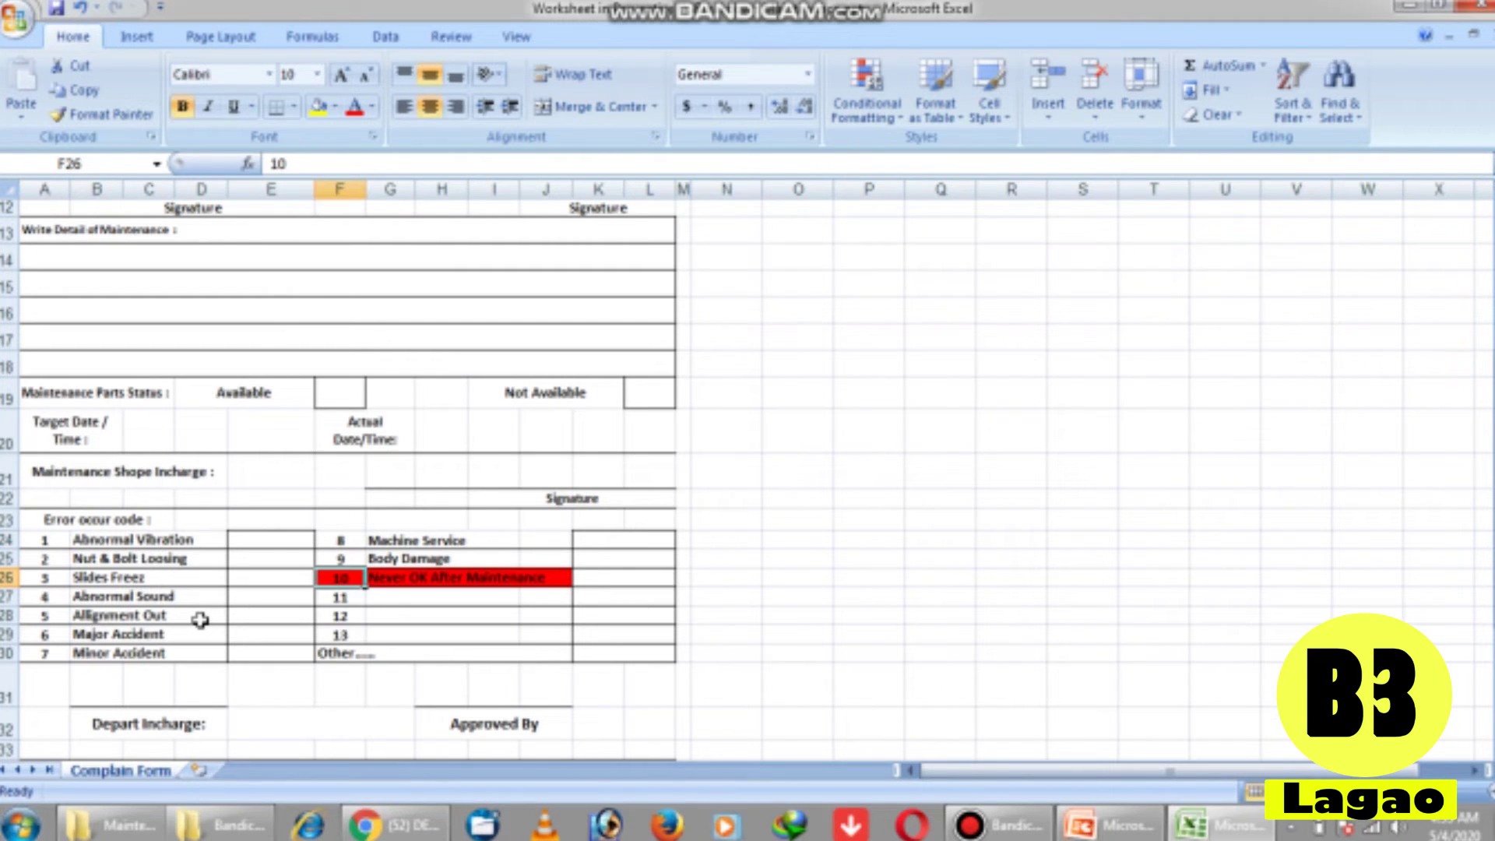
key("Left")
key("Up")
key("Right")
key("Down")
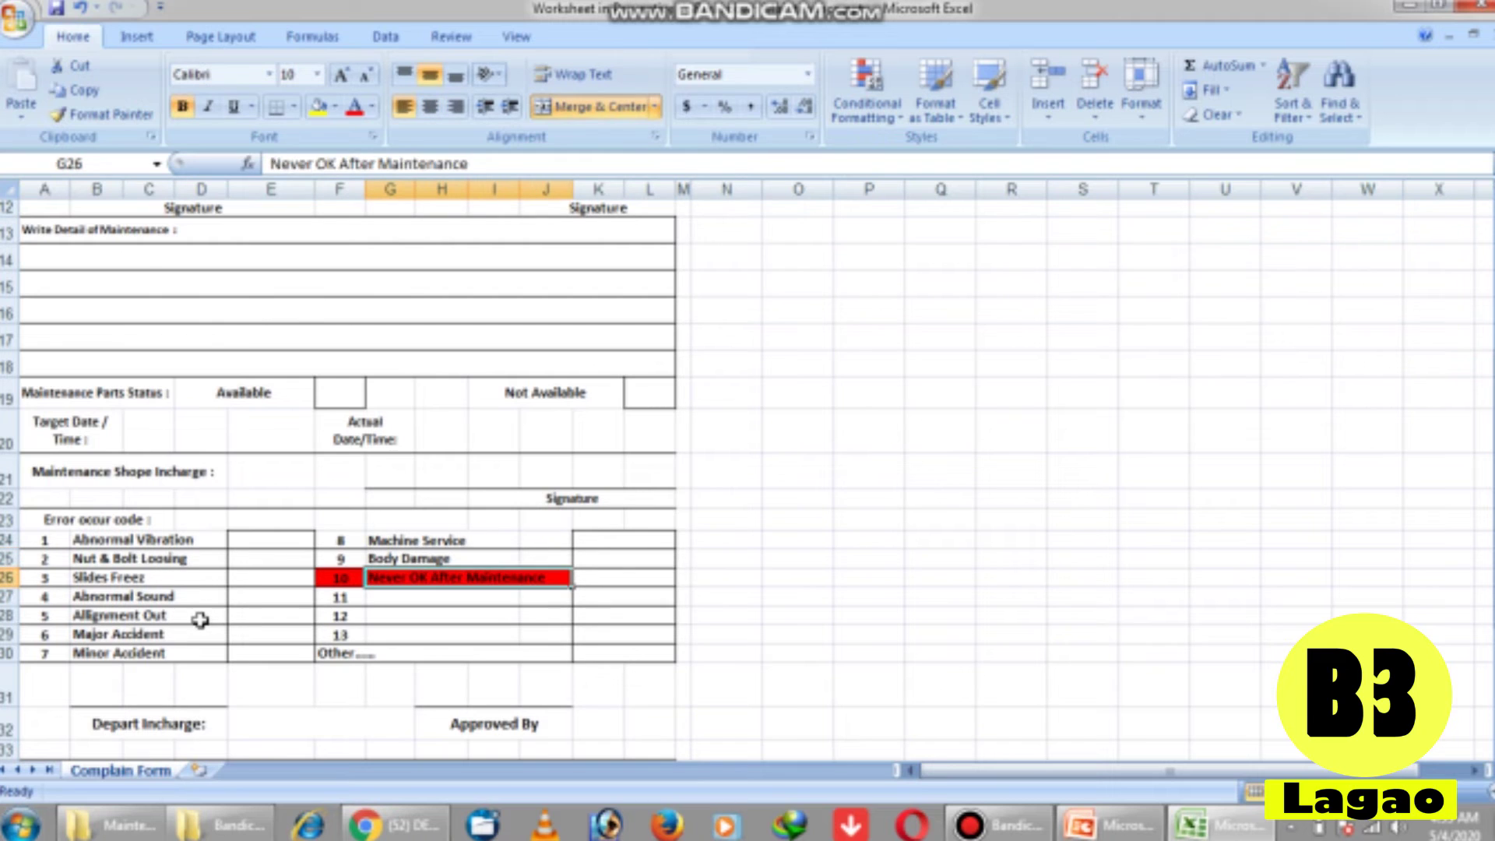
key("Down")
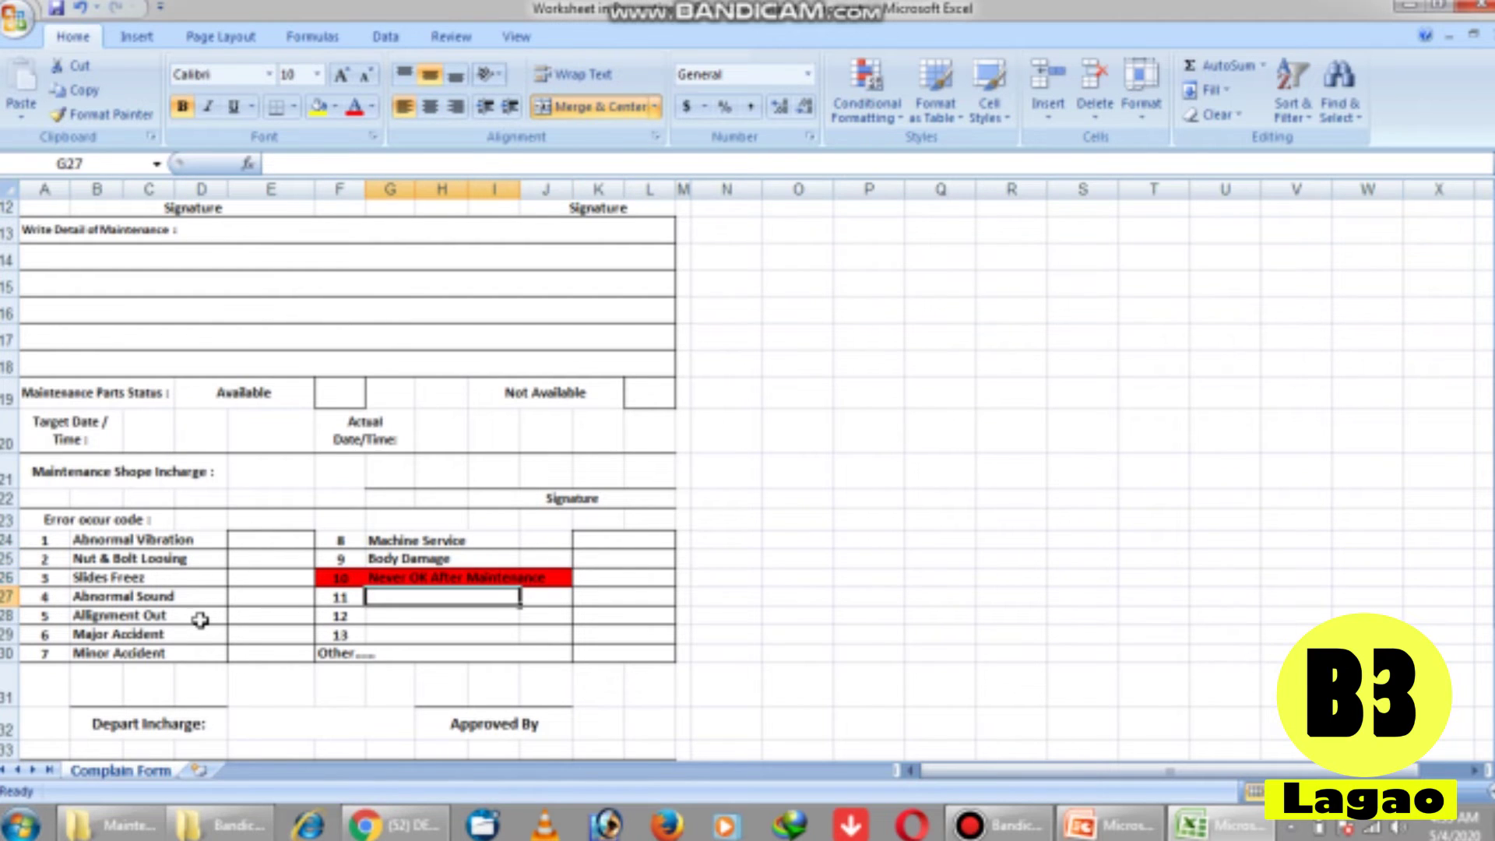
key("Down")
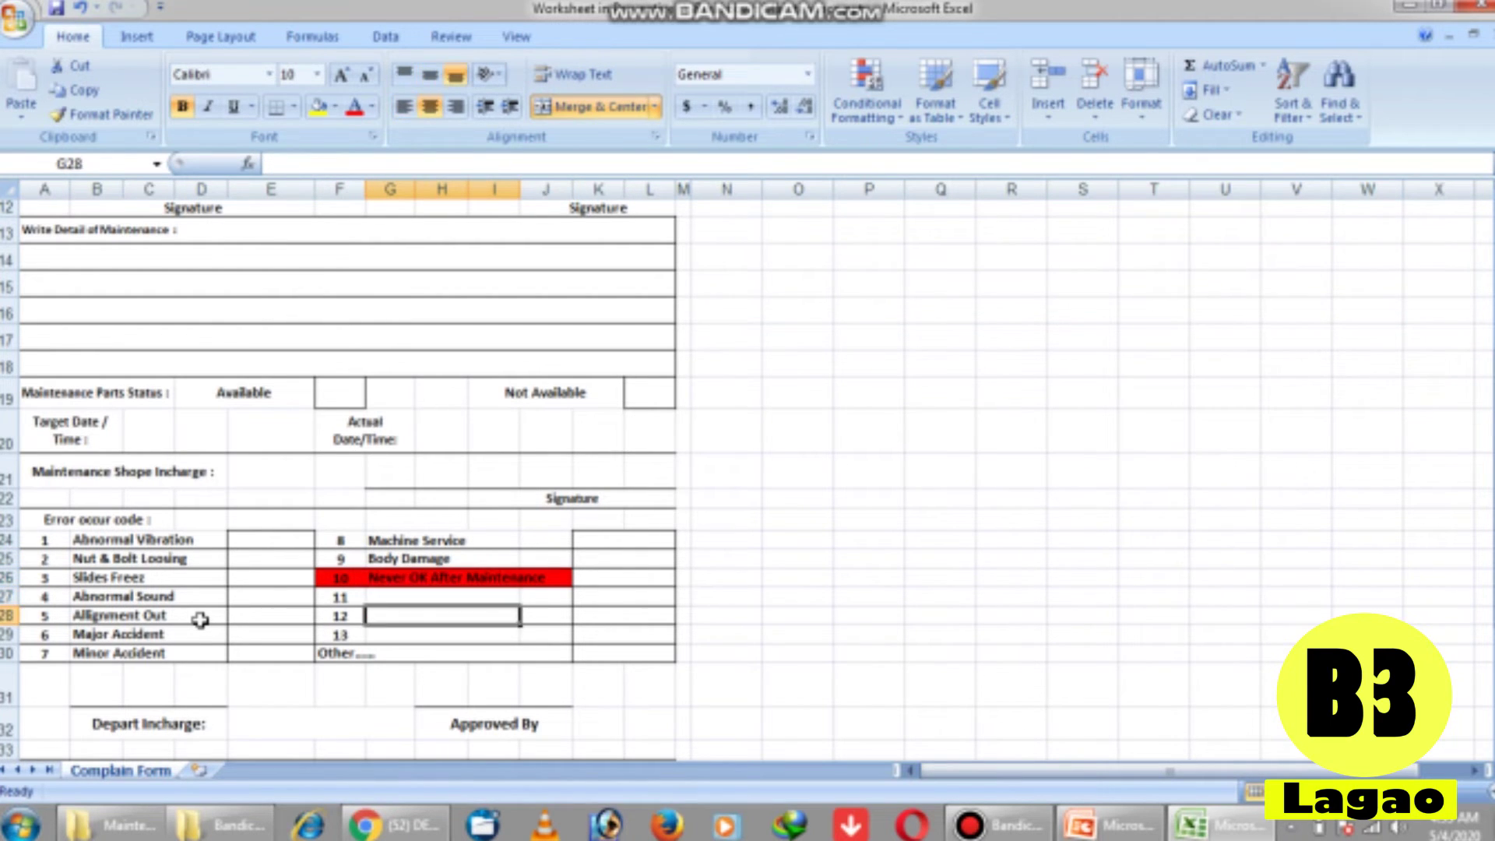
key("Down")
key("Up")
key("Right")
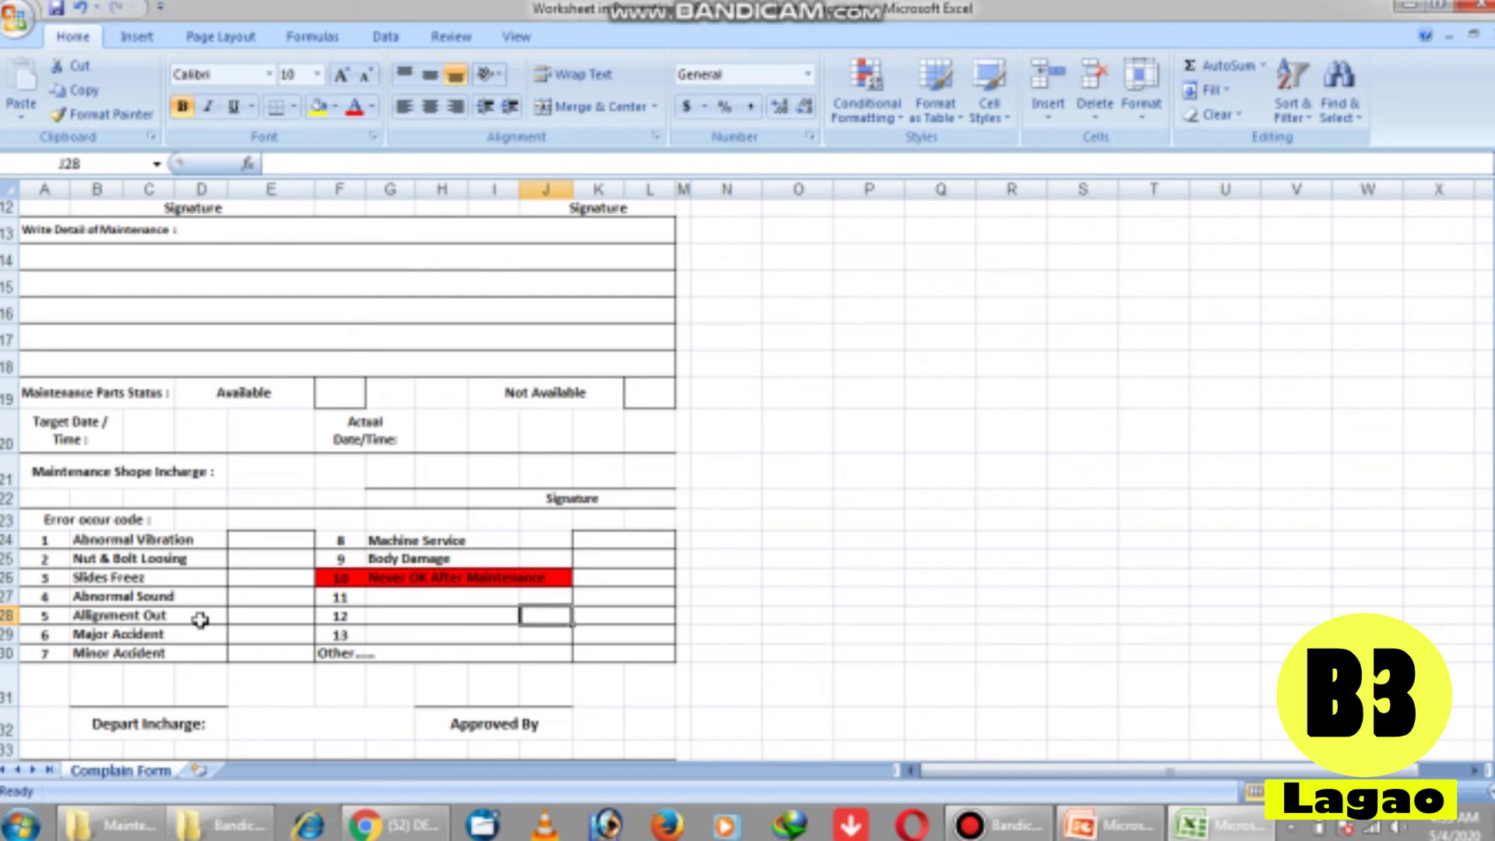
key("Down")
key("Down")
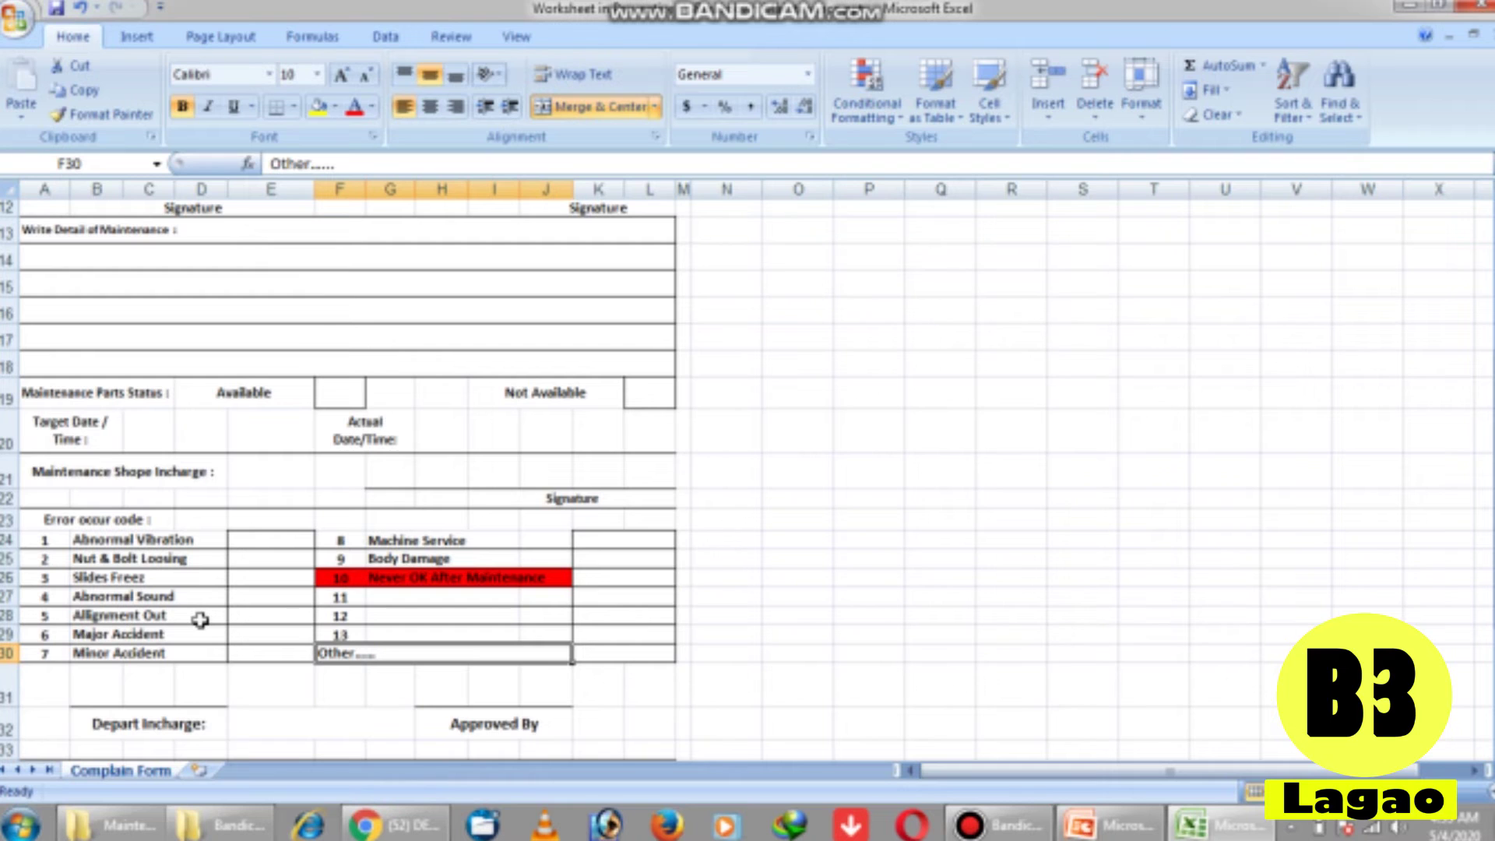
key("Right")
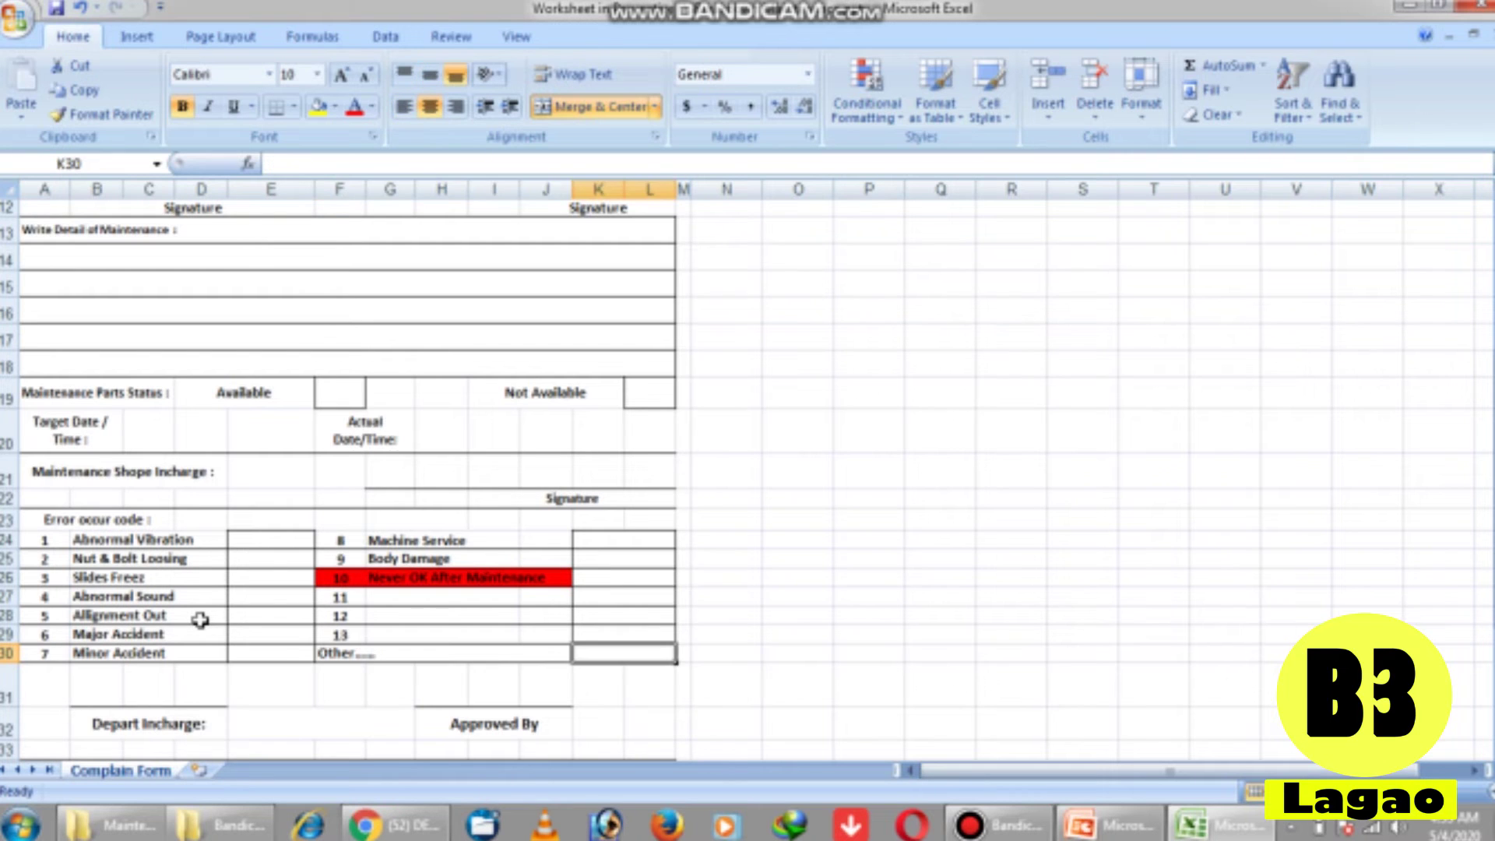
key("Left")
key("Left")
key("Up")
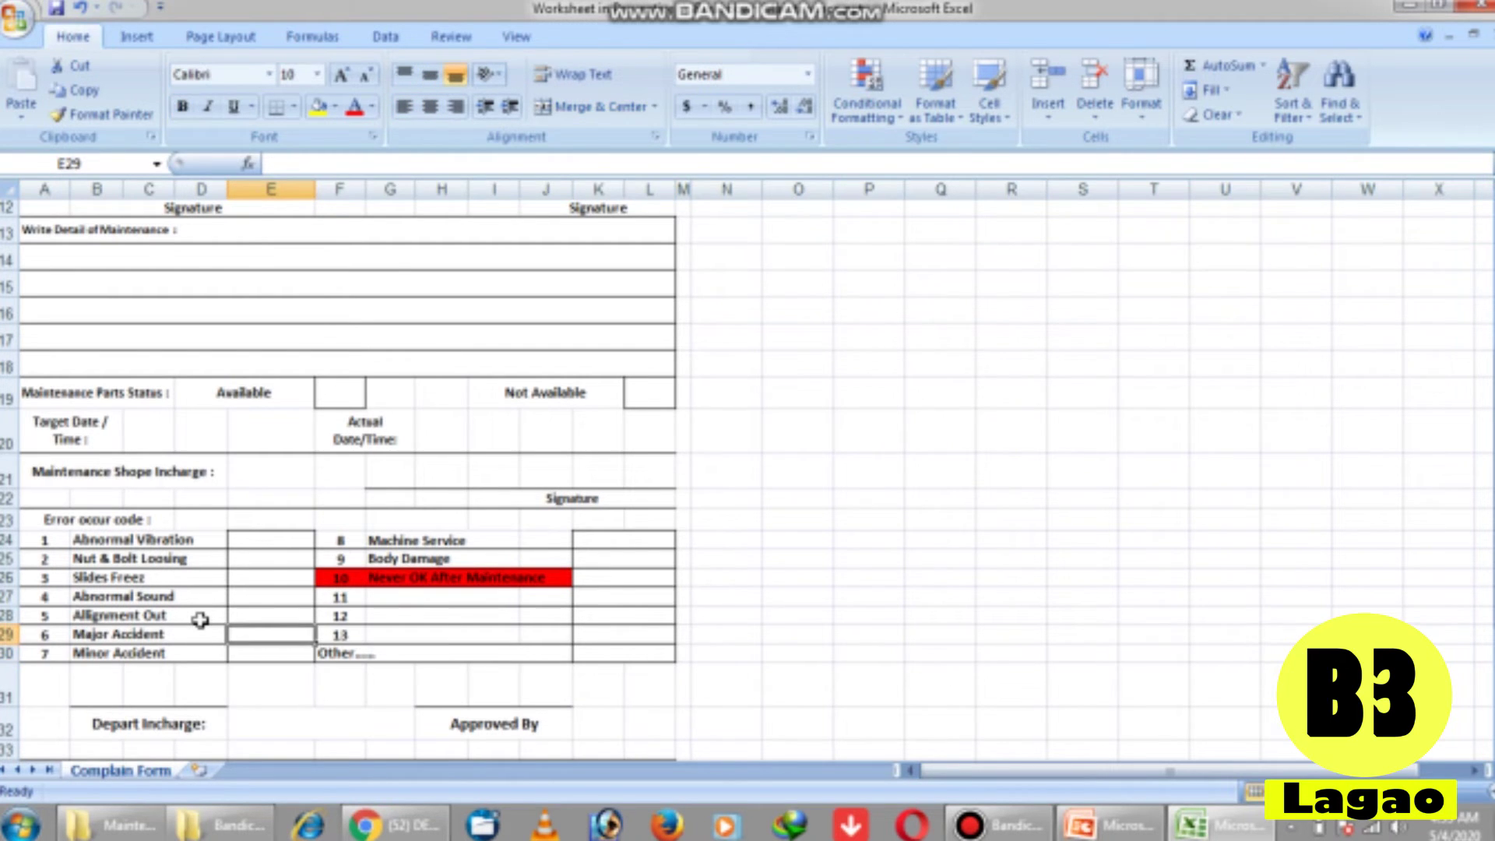
Review the Depart Incharge and Approved By signature areas below the error code table
key("Down")
key("Down")
key("Down")
key("Down")
key("Down")
key("Down")
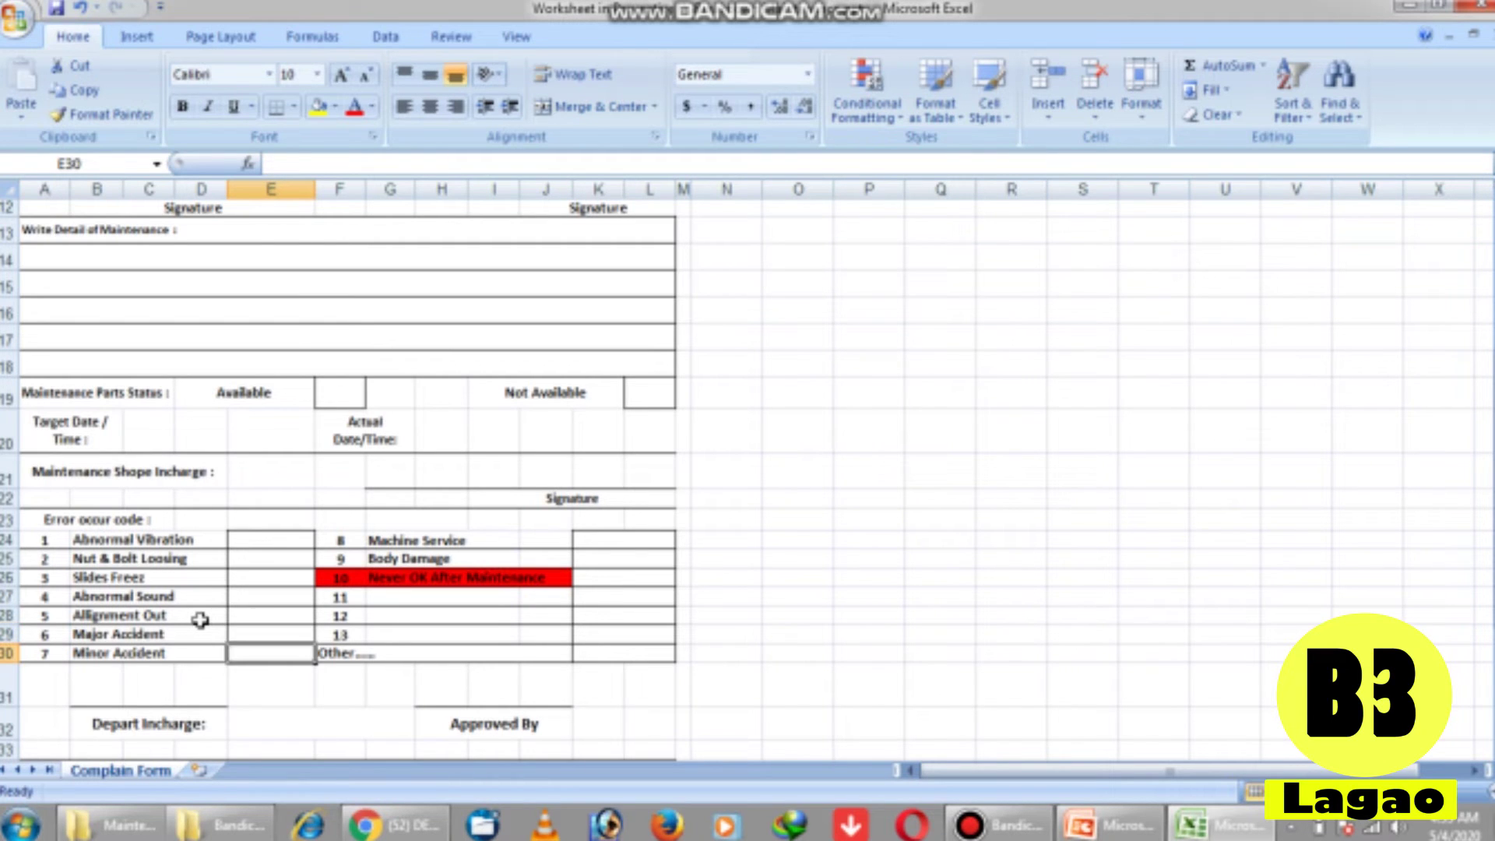
key("Up")
key("Up")
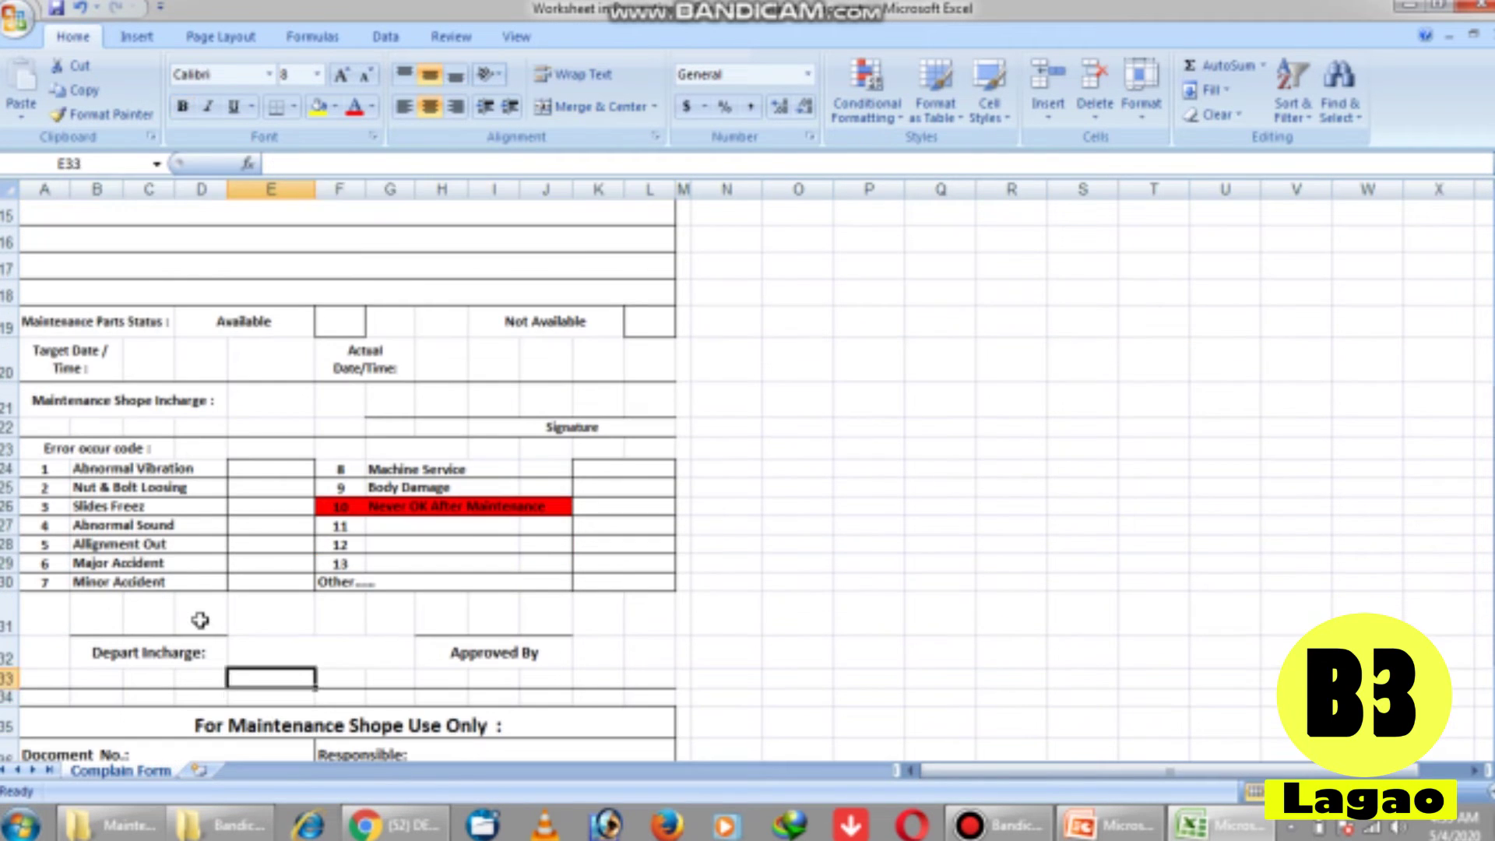
key("Up")
key("Up")
key("Right")
key("Right")
key("Right")
key("Right")
key("Right")
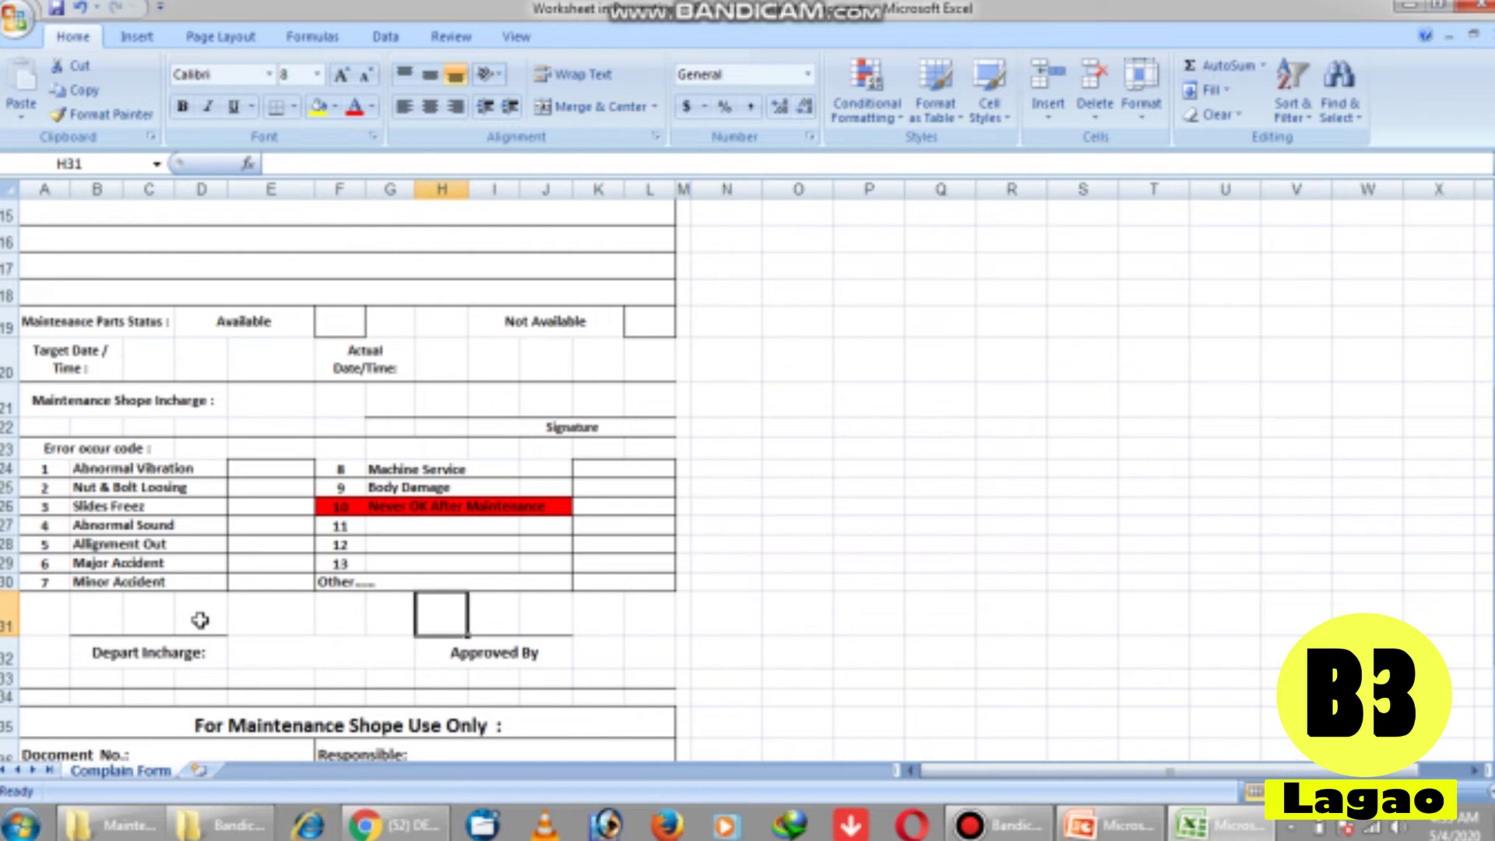
key("Down")
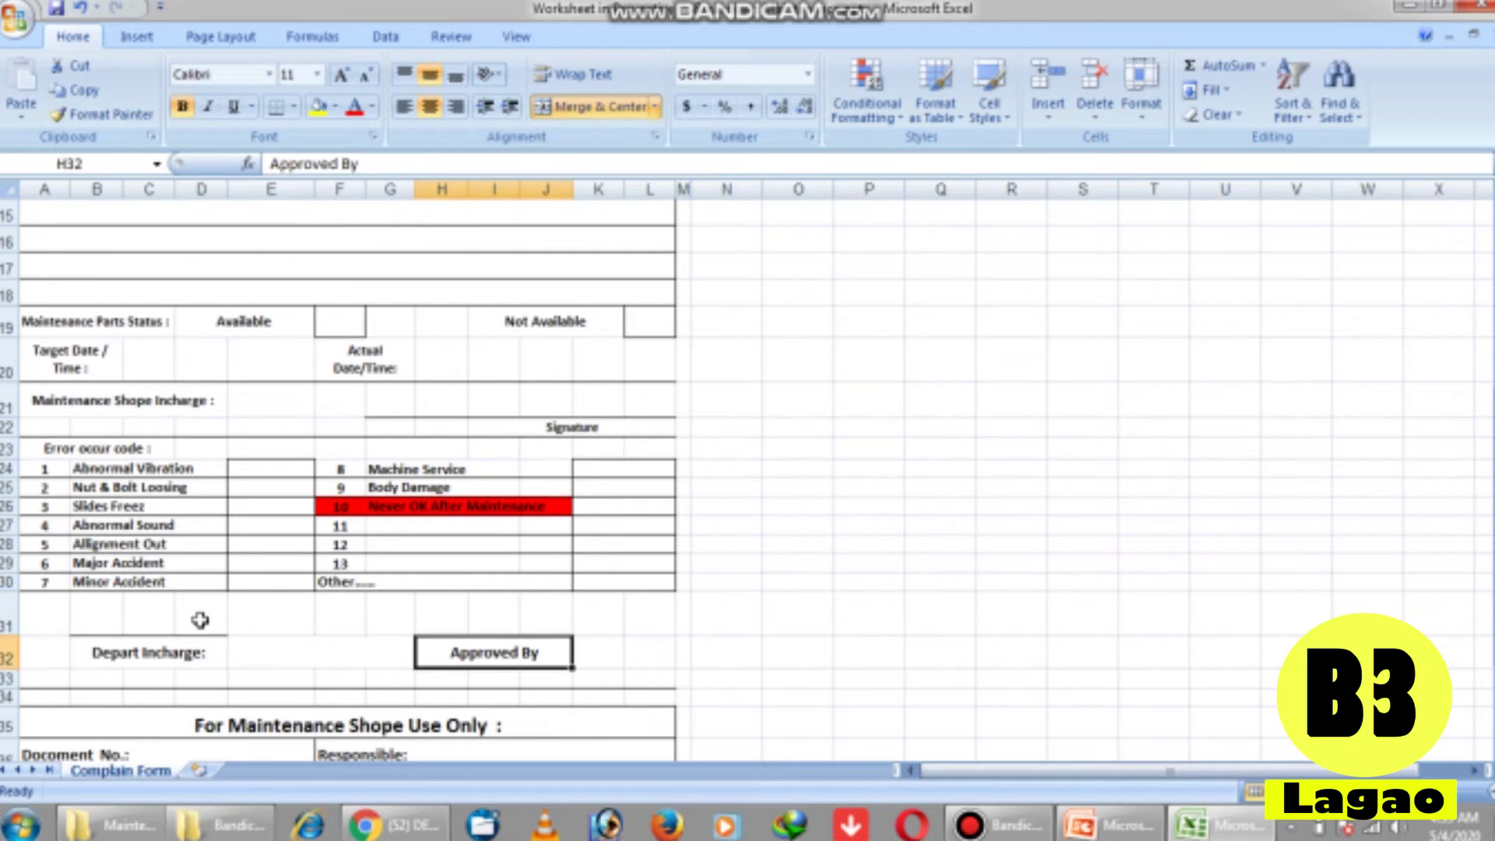
Look through the For Maintenance Shope Use Only section, including its blank Working Detail lines
key("Down")
key("Down")
key("Down")
key("Down")
key("Down")
key("Down")
key("Down")
key("Down")
key("Down")
key("Down")
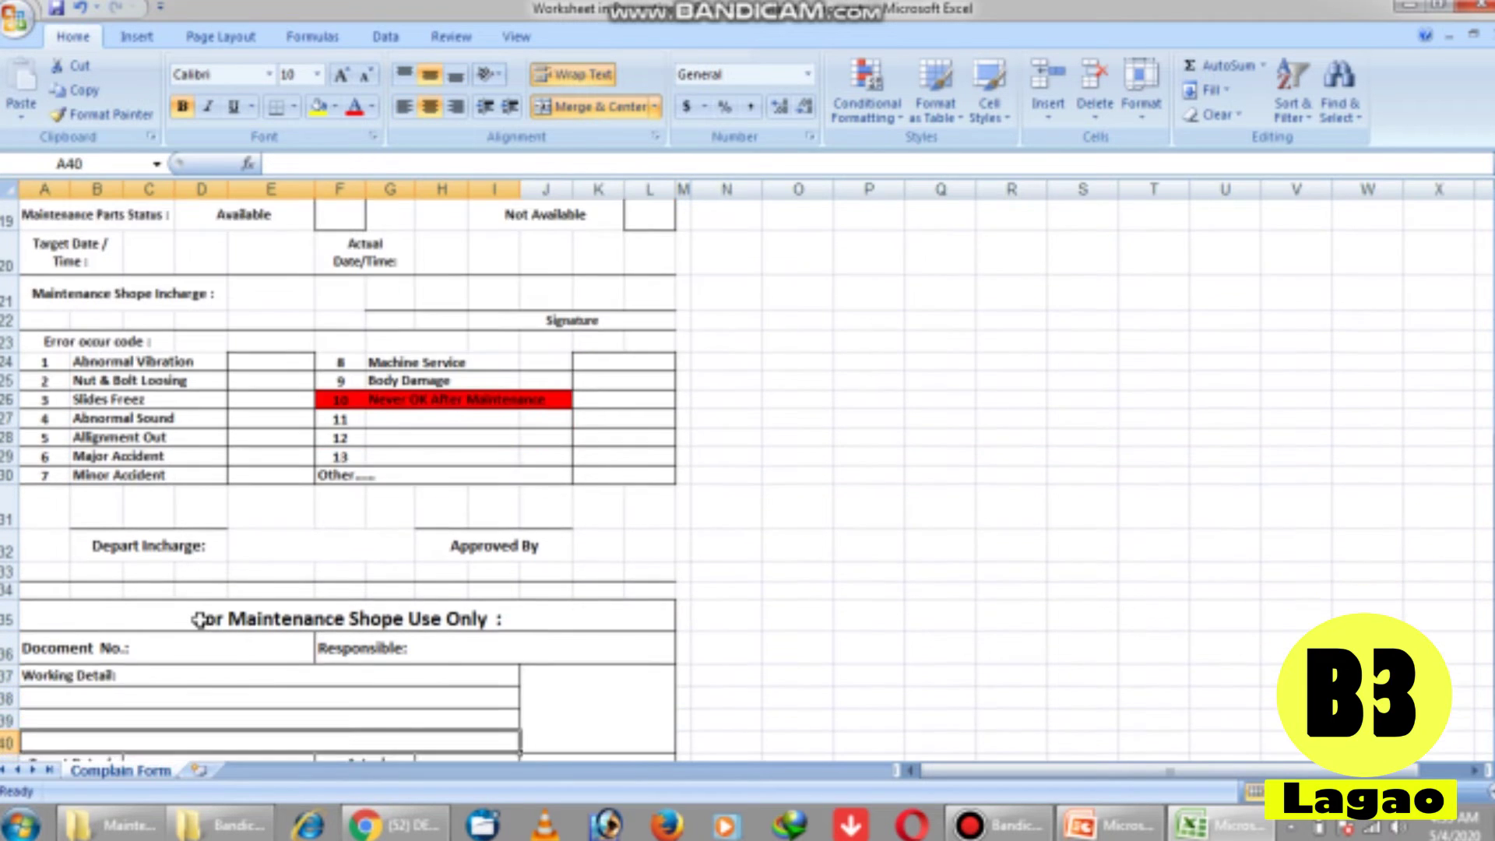
key("Right")
key("Right")
key("Right")
key("Right")
key("Right")
key("Right")
key("Right")
key("Right")
key("Up")
key("Up")
key("Up")
key("Up")
key("Up")
key("Up")
key("Right")
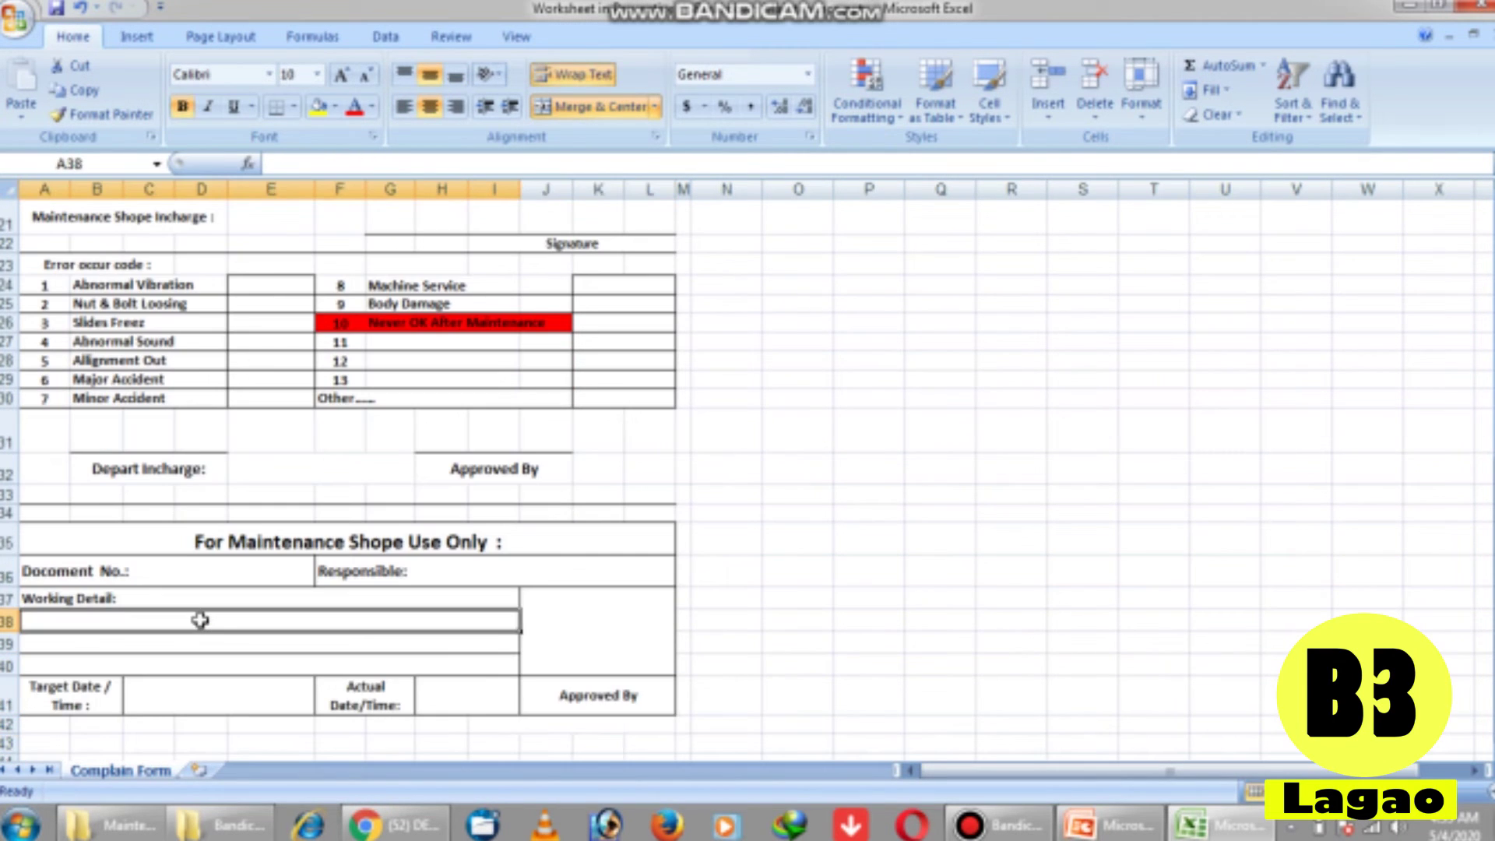
Examine the Document No. and Working Detail fields and the blank box above Approved By in the maintenance shop section
key("Left")
key("Up")
key("Down")
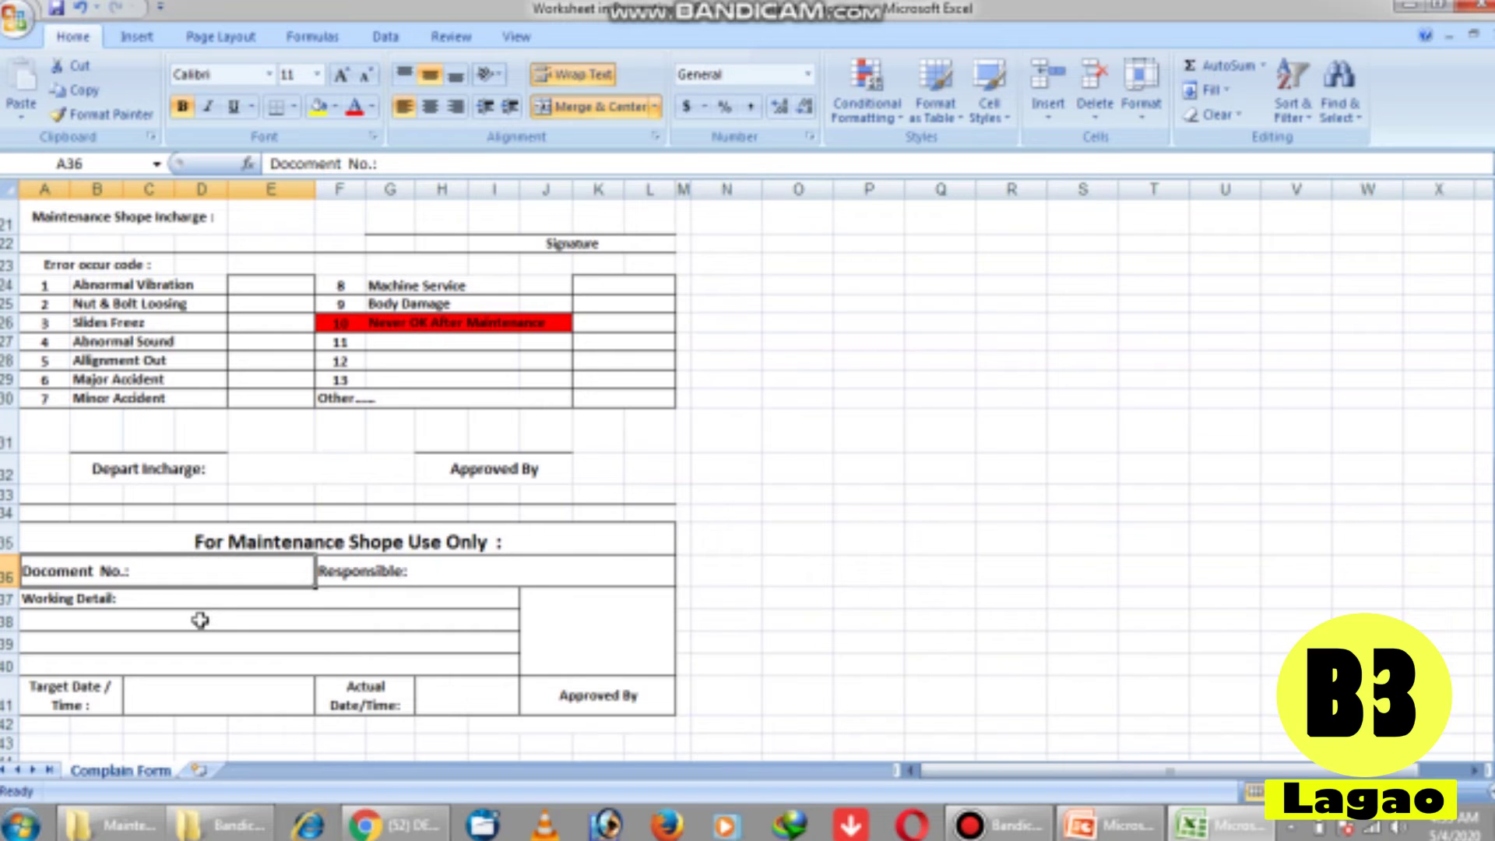
key("Right")
key("Down")
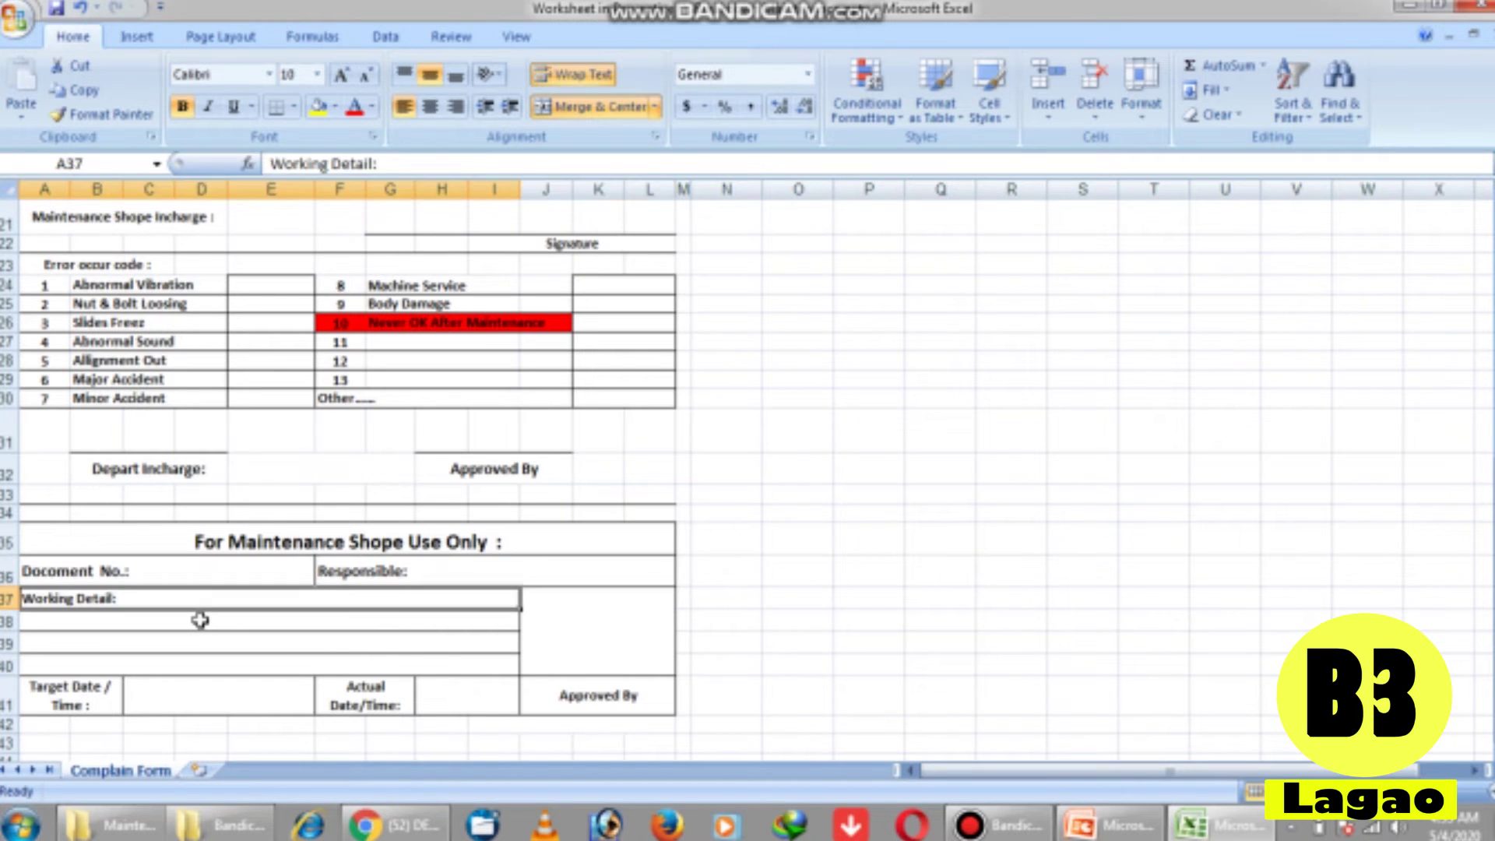
key("Right")
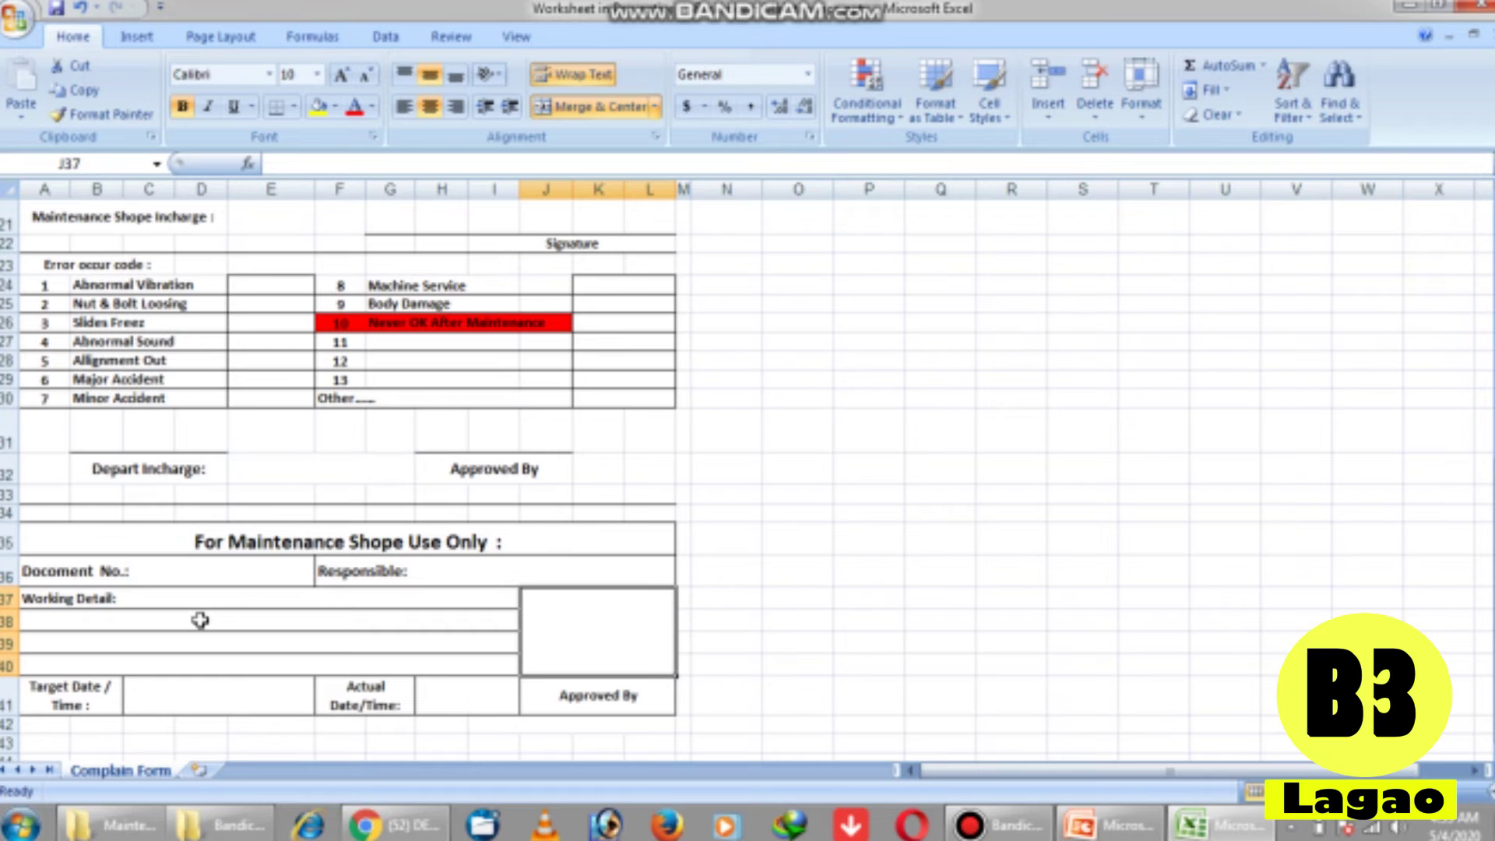
Examine the blank Working Detail lines and the Target Date / Time and Actual Date/Time cells in the maintenance shop section
key("Left")
key("Down")
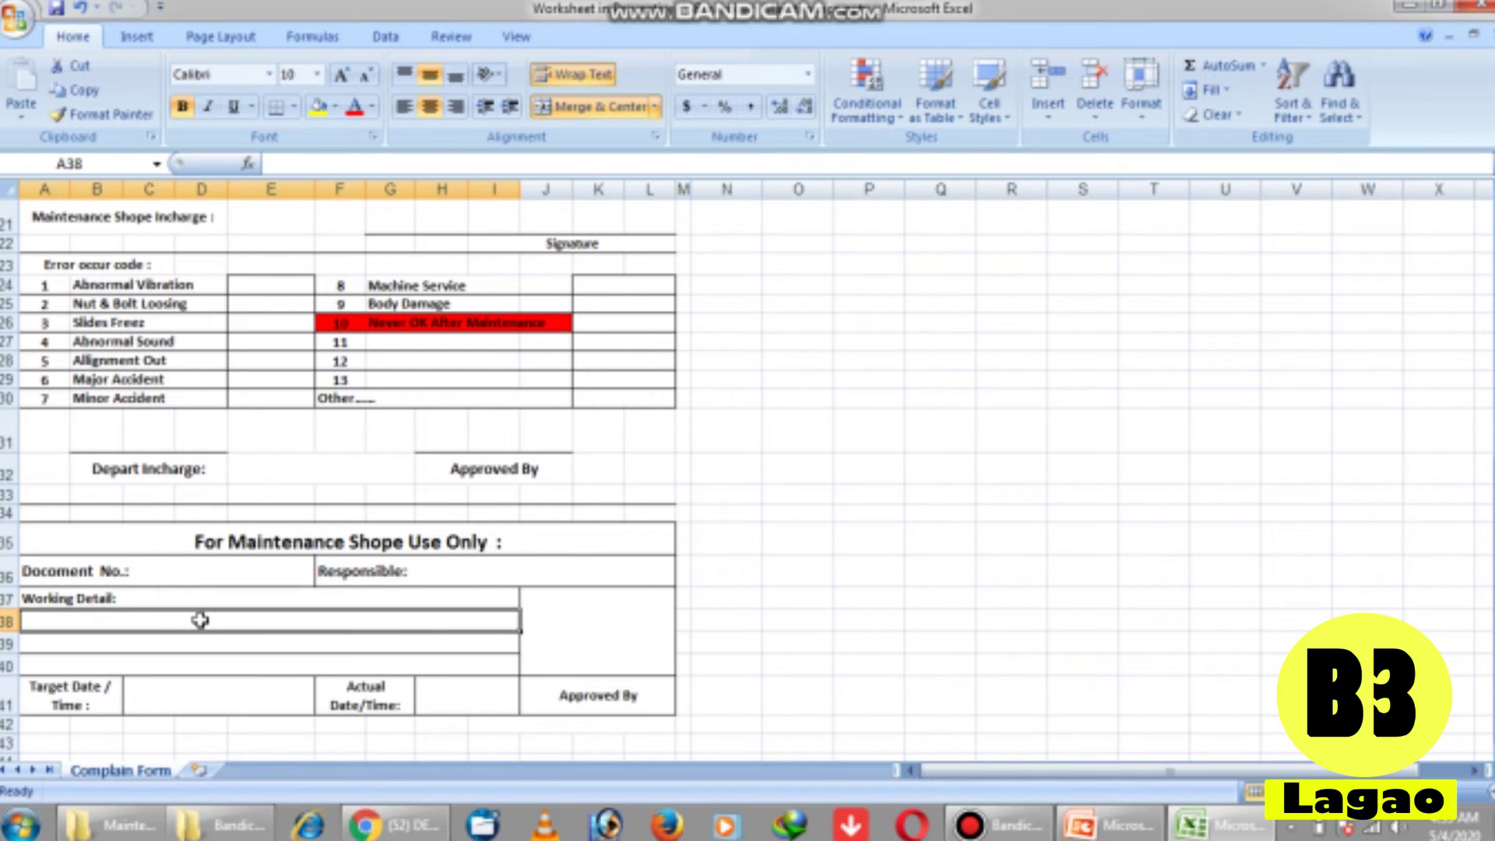
key("Down")
key("Down")
key("Down")
key("Right")
key("Right")
key("Right")
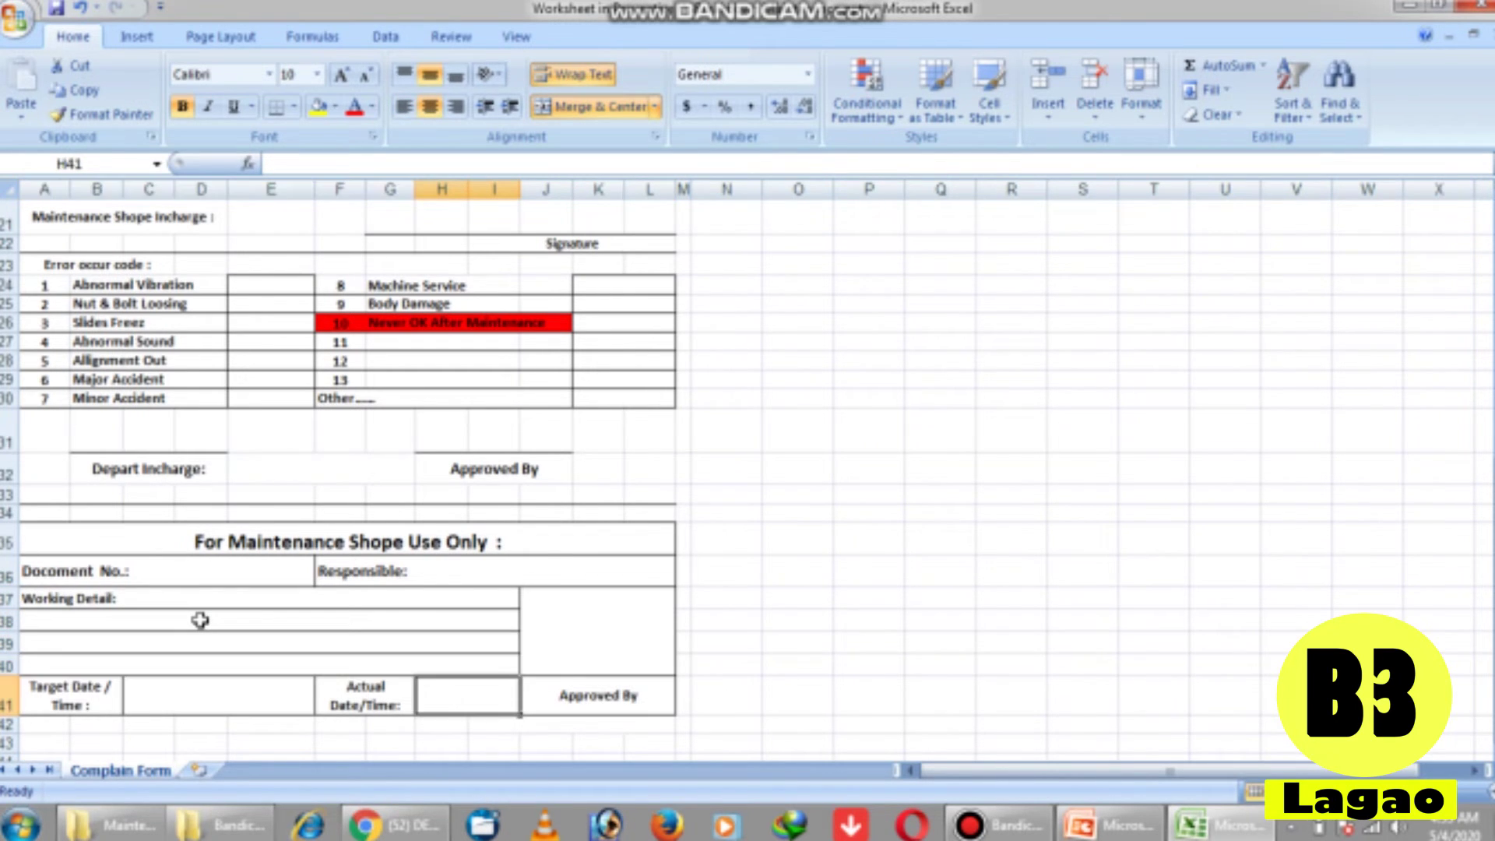
Go back up through the form to its Break Down / Complain Form (Machines) title and header rows
key("Up")
key("Up")
key("Up")
key("Up")
key("Up")
key("Up")
key("Up")
key("Up")
key("Up")
key("Up")
key("Up")
key("Up")
key("Up")
key("Up")
key("Up")
key("Up")
key("Up")
key("Up")
key("Up")
key("Up")
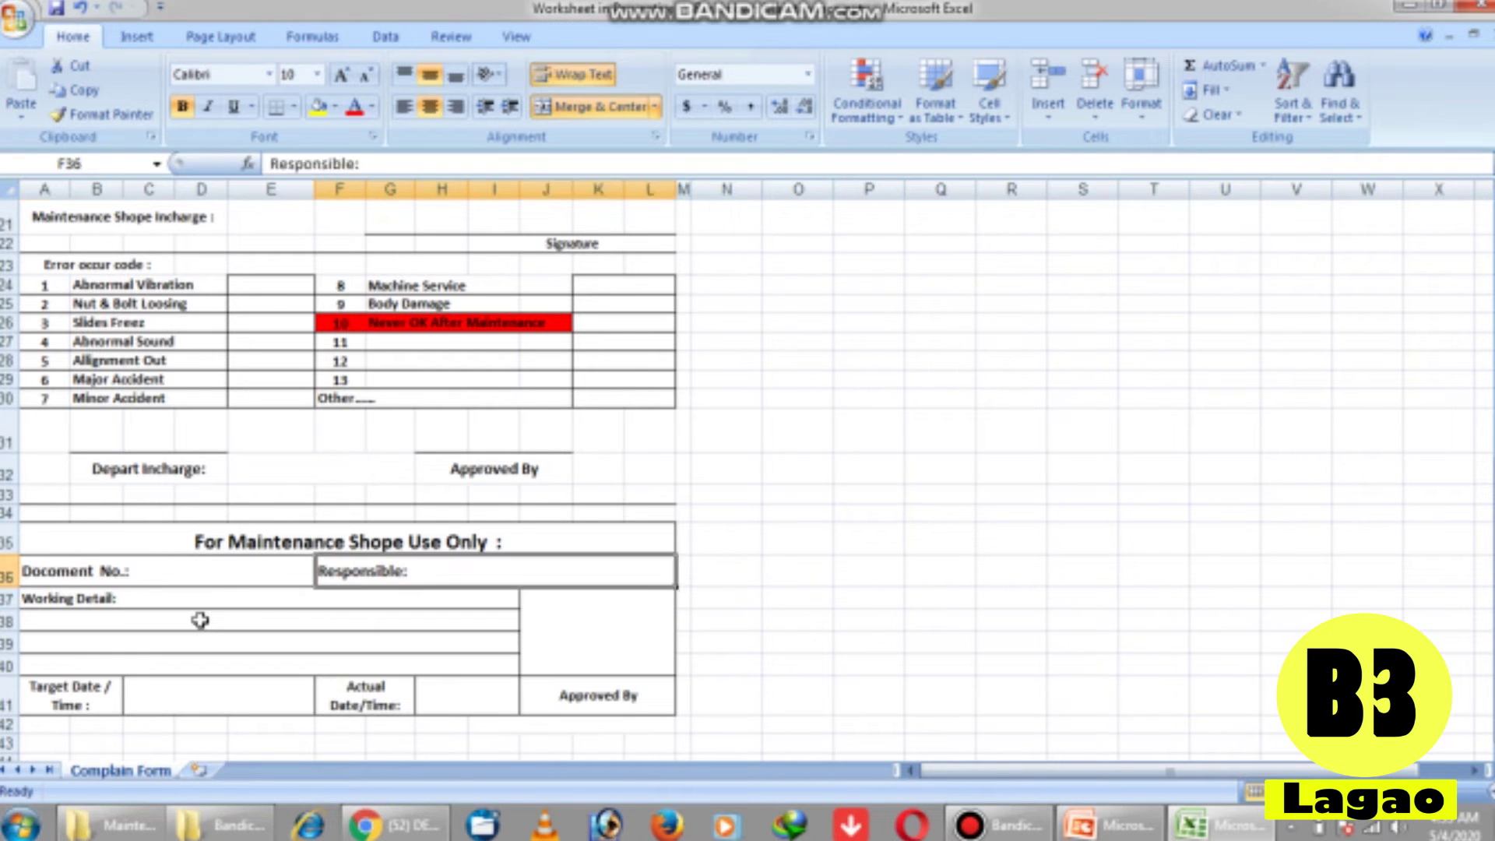
key("Up")
key("Up")
key("Up")
key("Up")
key("Up")
key("Up")
key("Up")
key("Up")
key("Down")
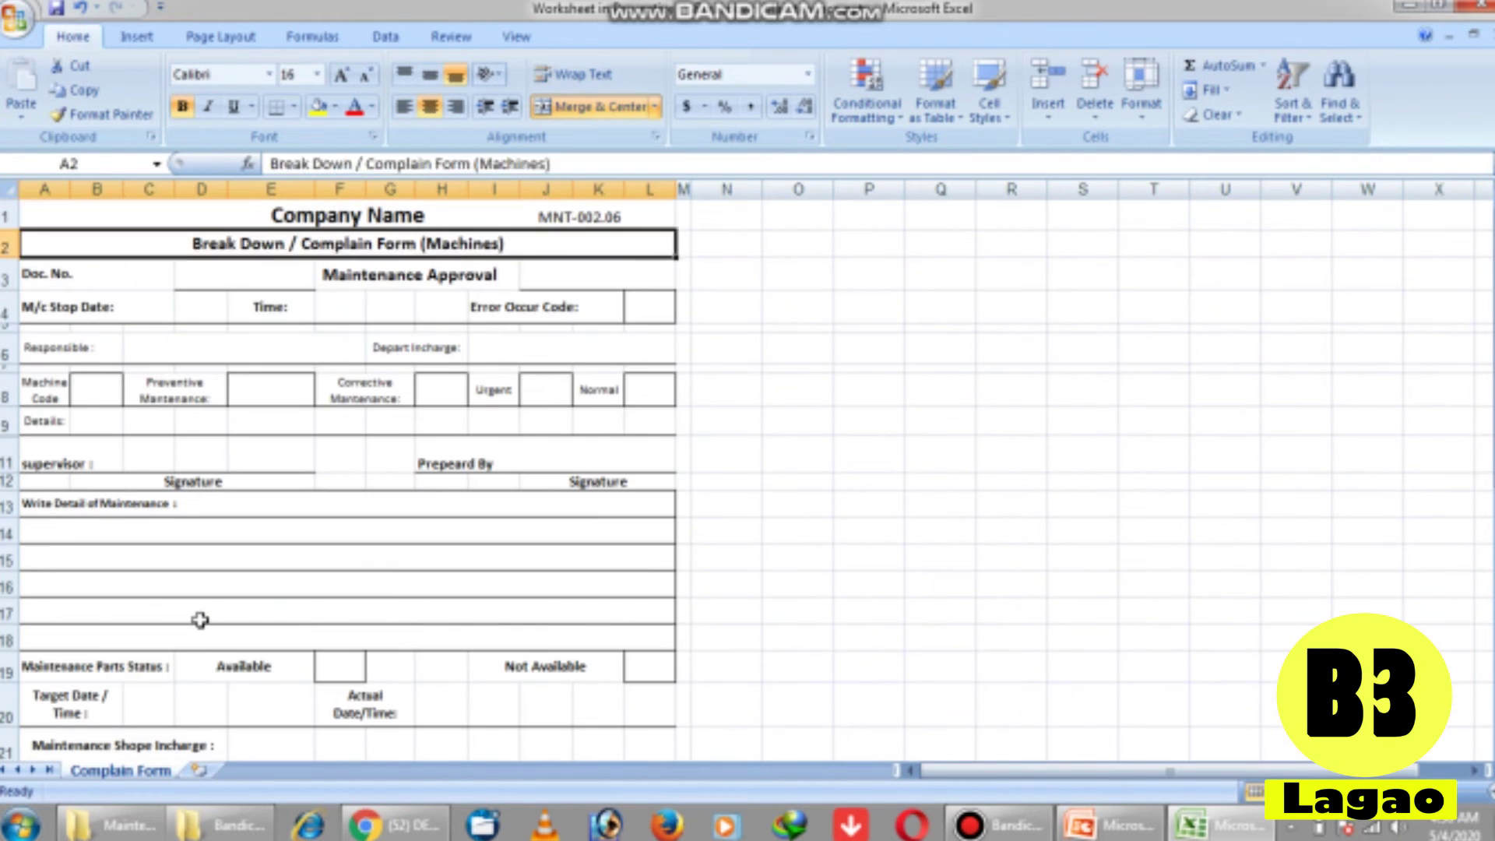
key("Down")
key("Down")
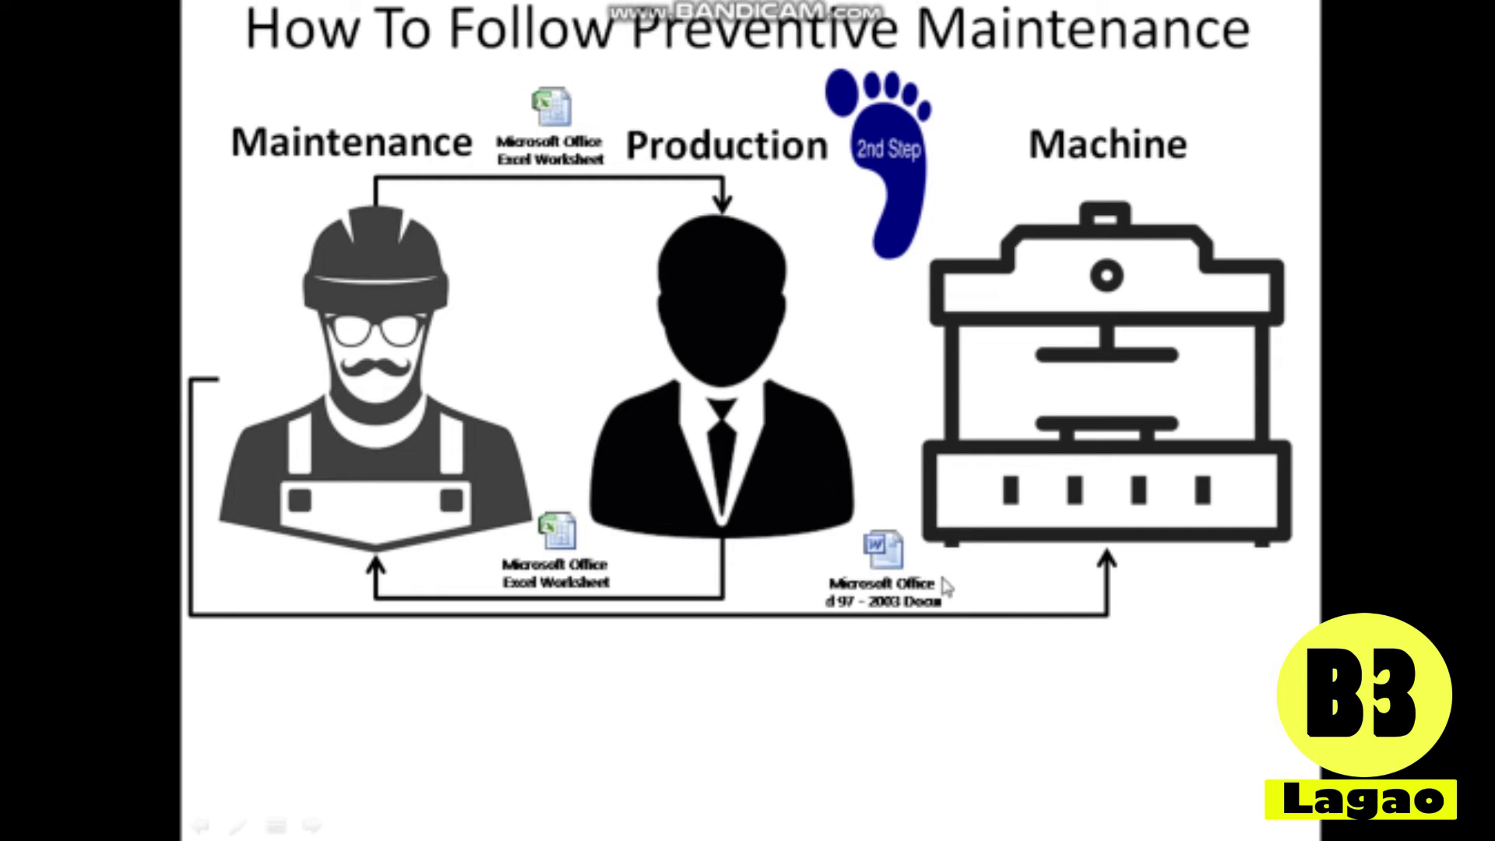
Open the Word document embedded in the 2nd Step slide and examine its Company Name heading and Responsible Name field
double_click(857, 539)
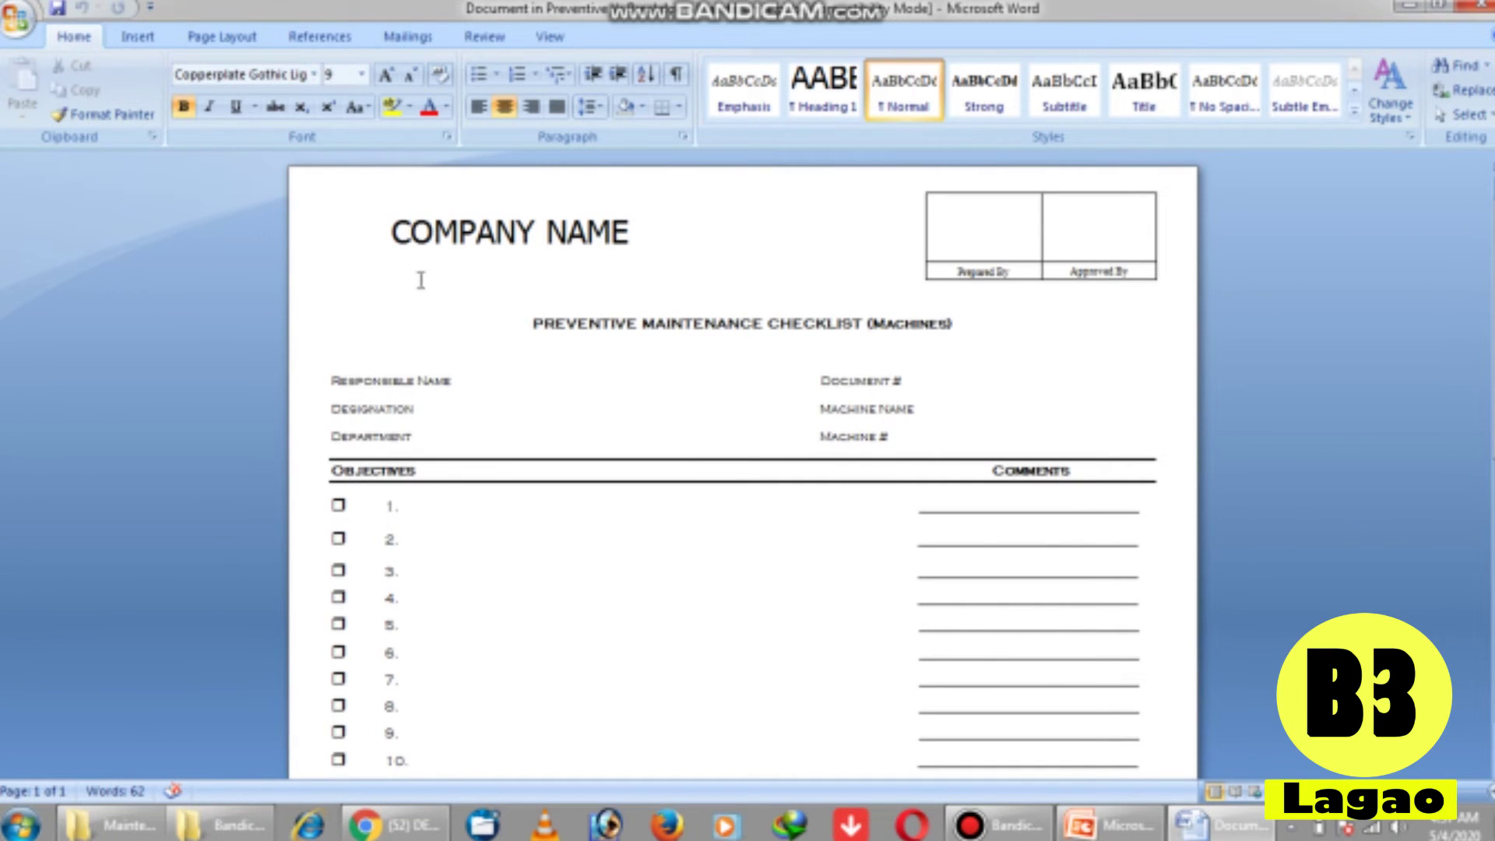
left_click(536, 231)
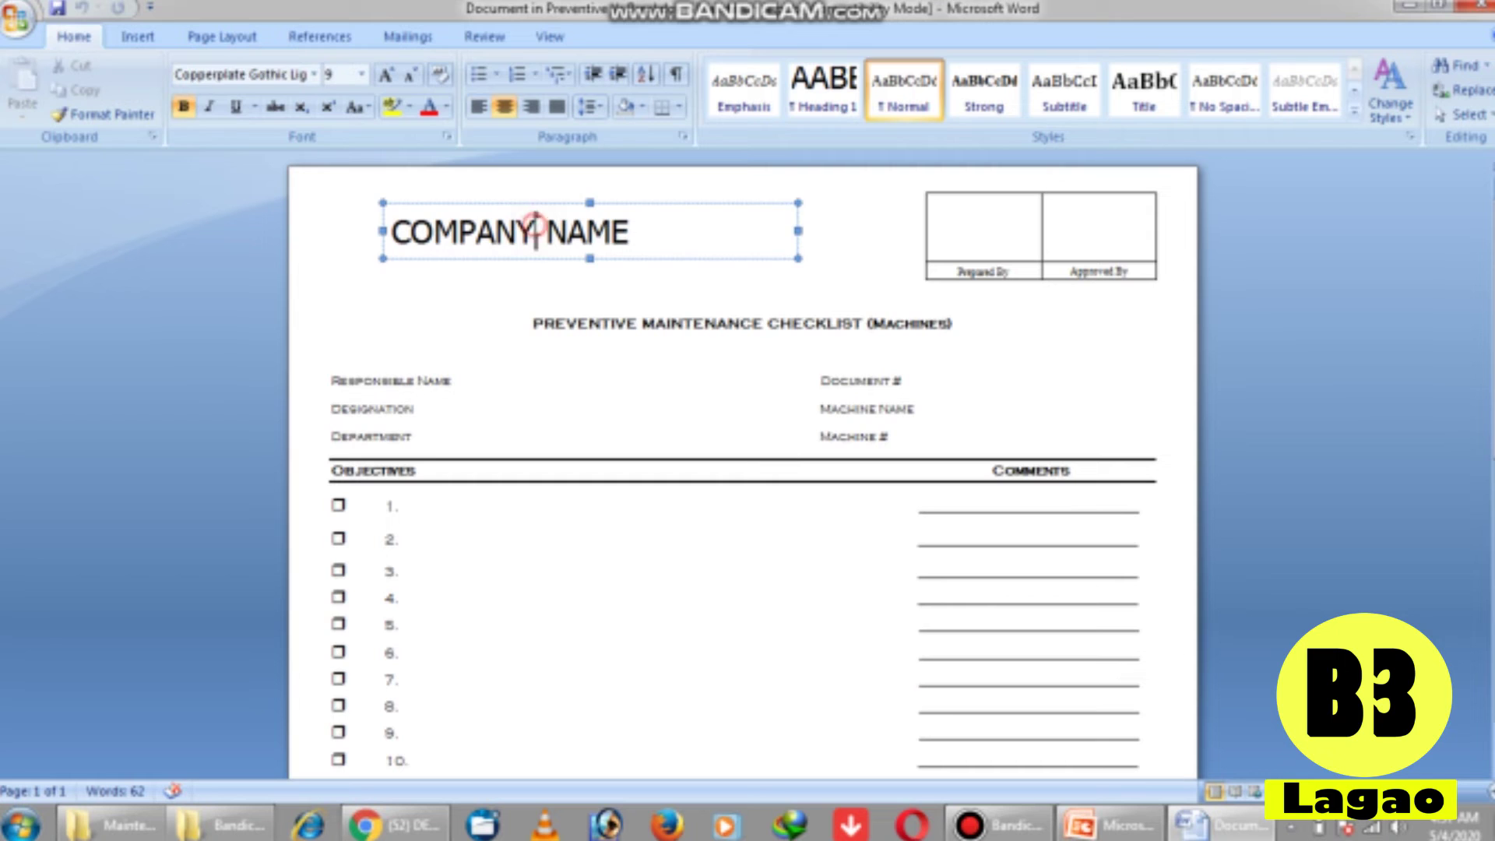
left_click(431, 368)
left_click(457, 380)
double_click(457, 381)
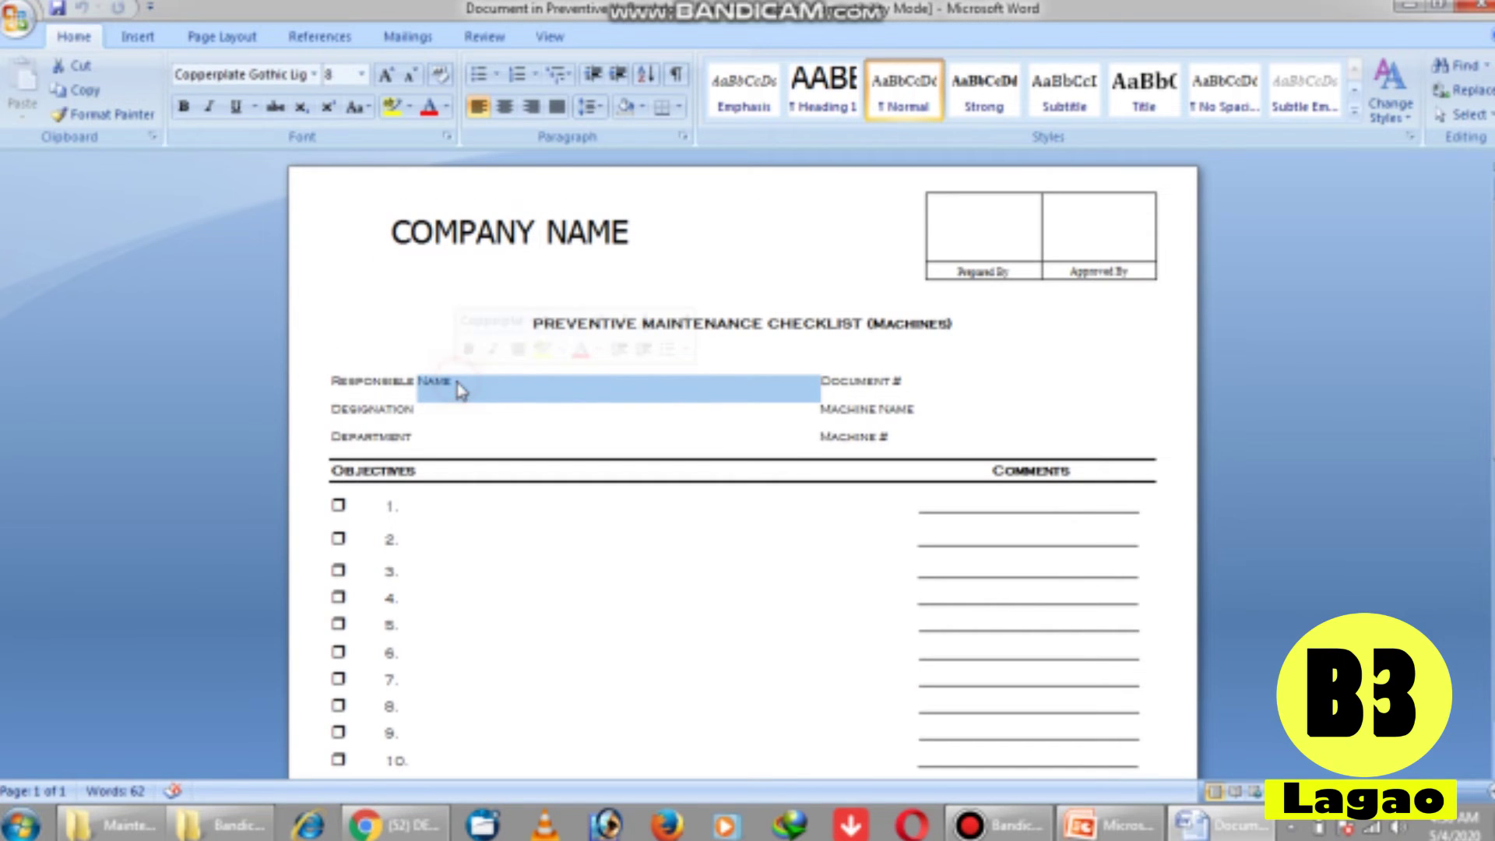
Examine the Designation, Department, Document #, Machine Name and Machine # fields in the checklist header
left_click(457, 409)
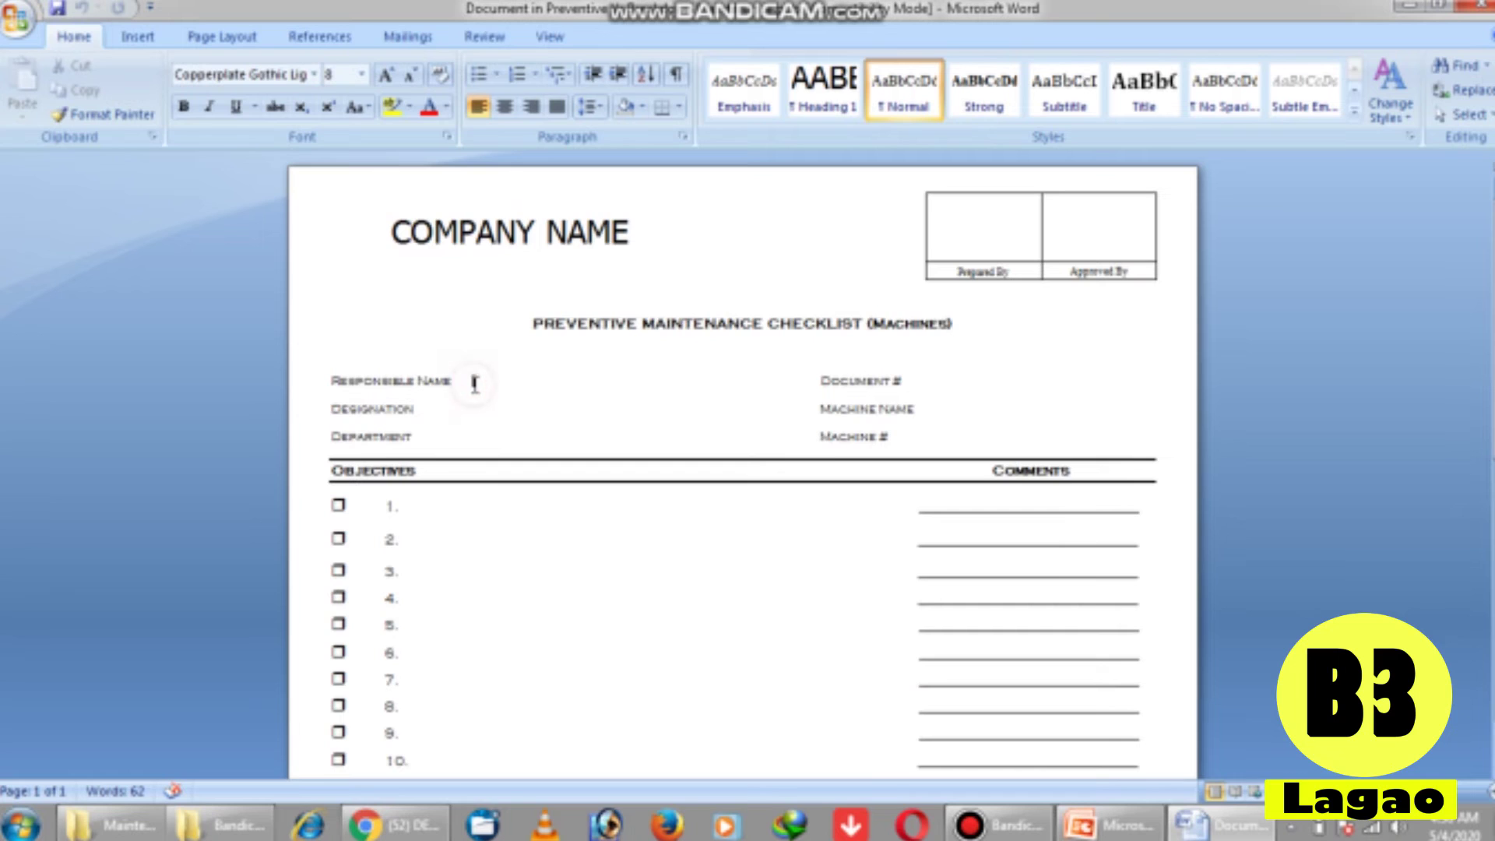
left_click(434, 399)
left_click(430, 433)
left_click(928, 380)
left_click_drag(922, 407, 901, 434)
left_click(902, 436)
Look through the numbered Objectives rows and their Comments lines down to the Other box
left_click(445, 514)
scroll(450, 515, "down", 5)
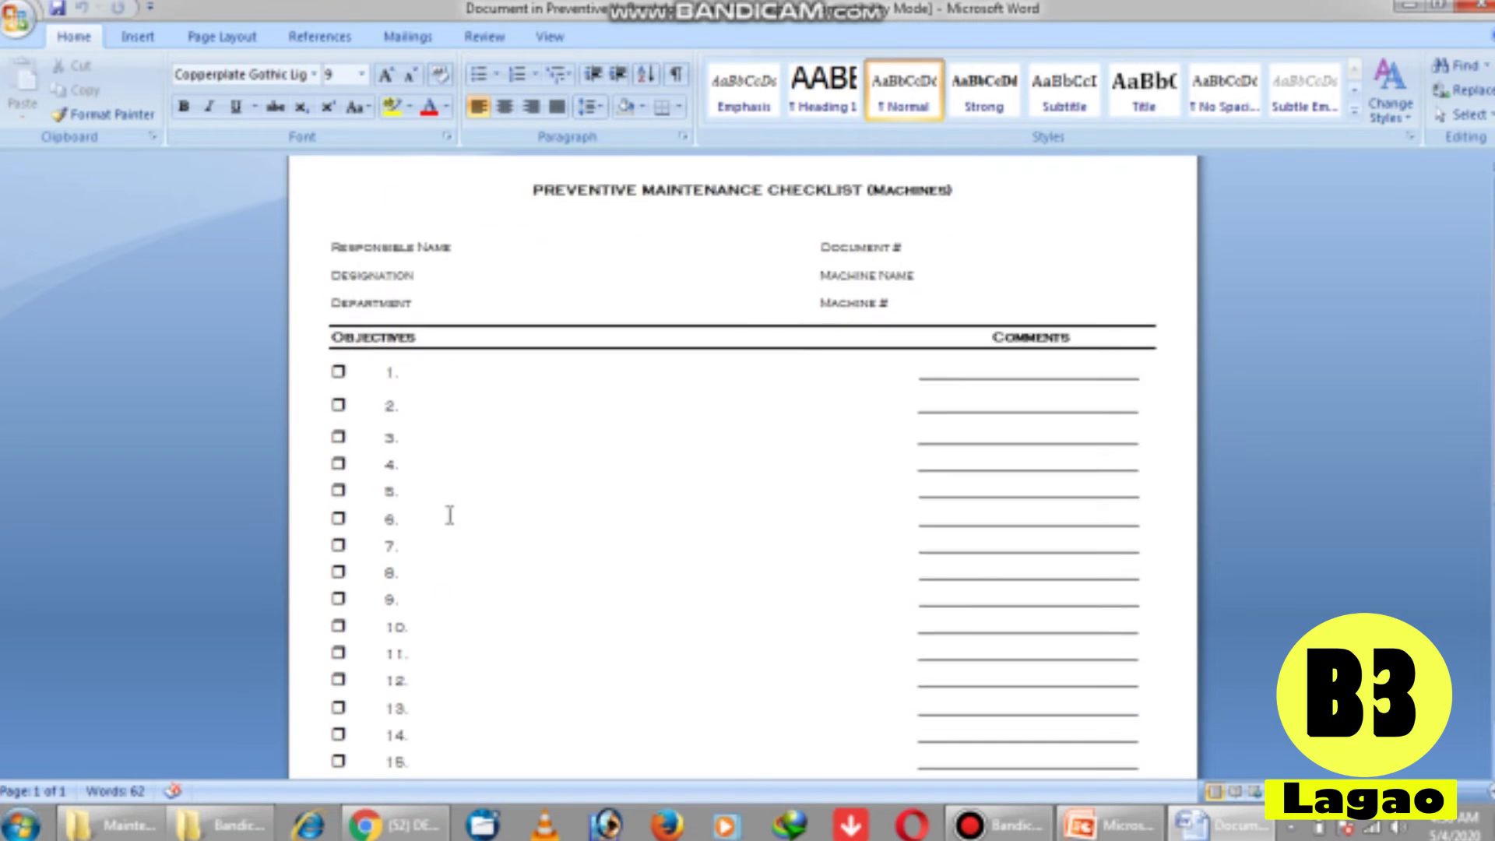
key("Up")
key("Up")
key("Up")
key("Up")
key("Up")
key("Up")
key("Down")
key("Down")
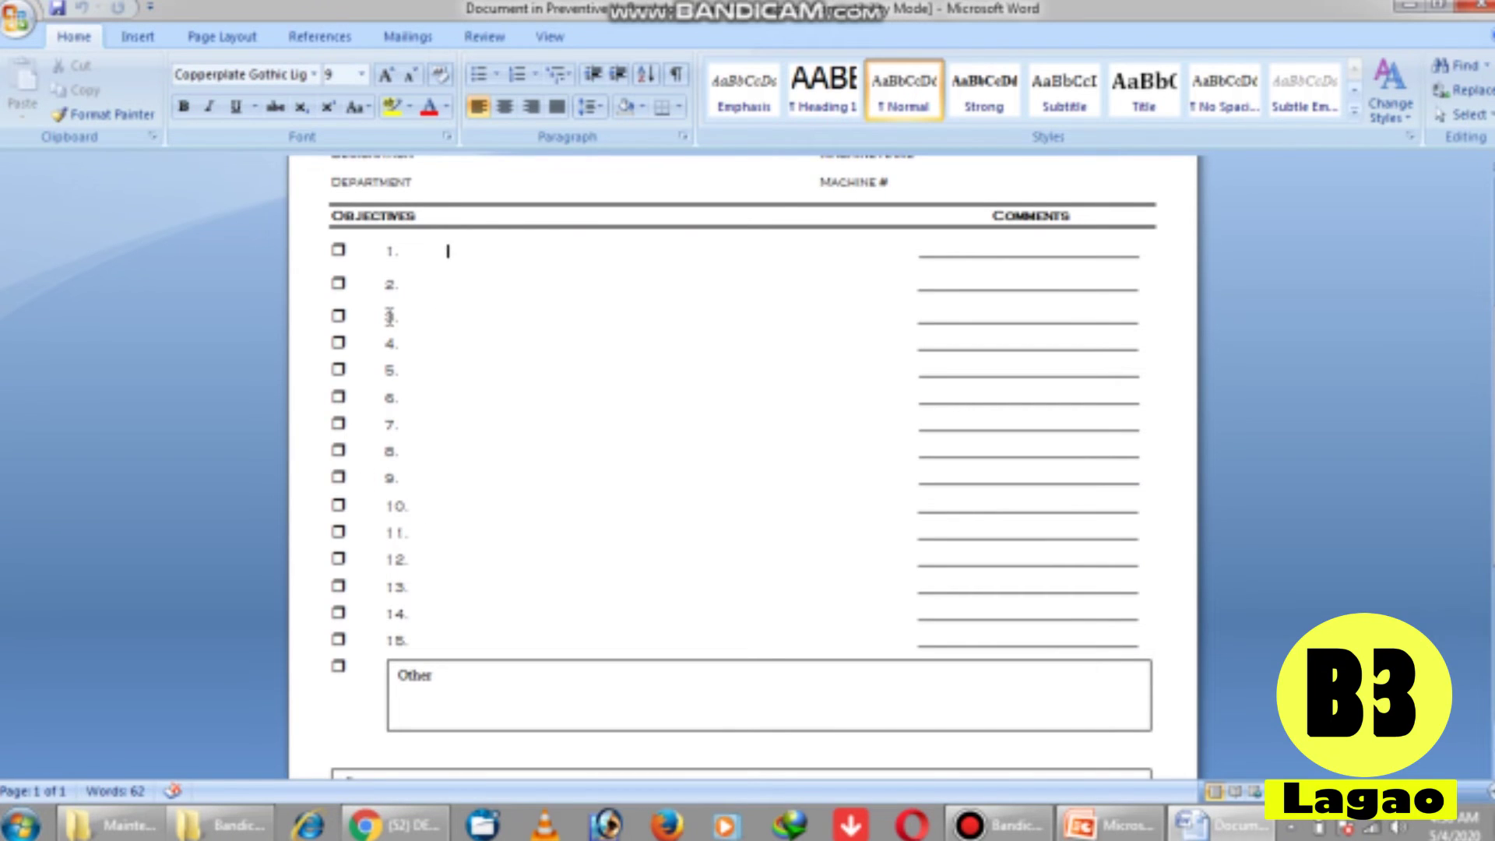
Go through the blank Objectives entries one by one from row 1 down to row 12
left_click(421, 251)
key("Down")
key("Down")
key("Down")
key("Down")
key("Down")
key("Down")
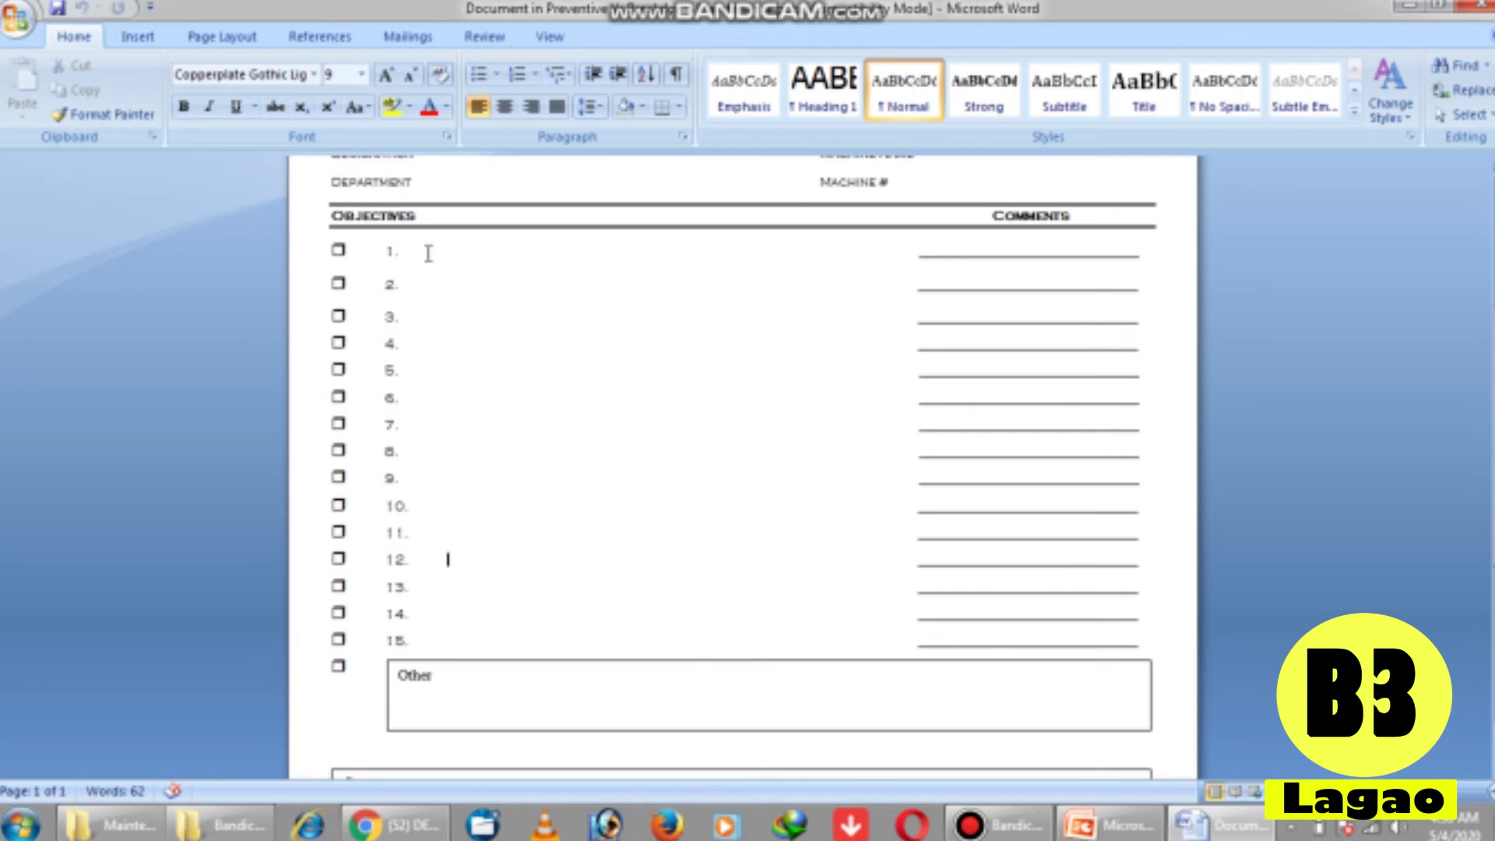